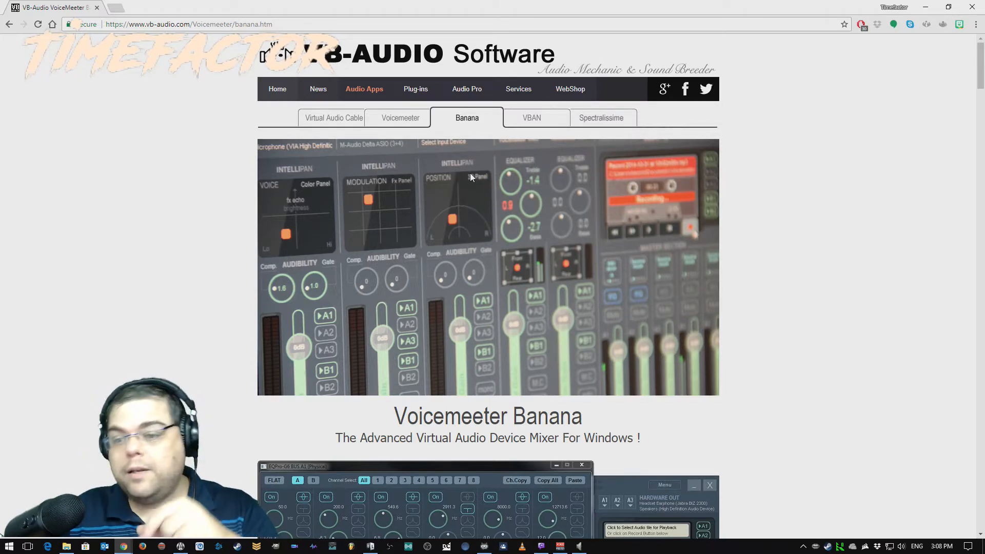
Examine the Voicemeeter Banana product page, including its mixer screenshots and the diagram of inputs and outputs.
{"action": "scroll", "coordinate": [204, 317], "scroll_direction": "down", "scroll_amount": 5}
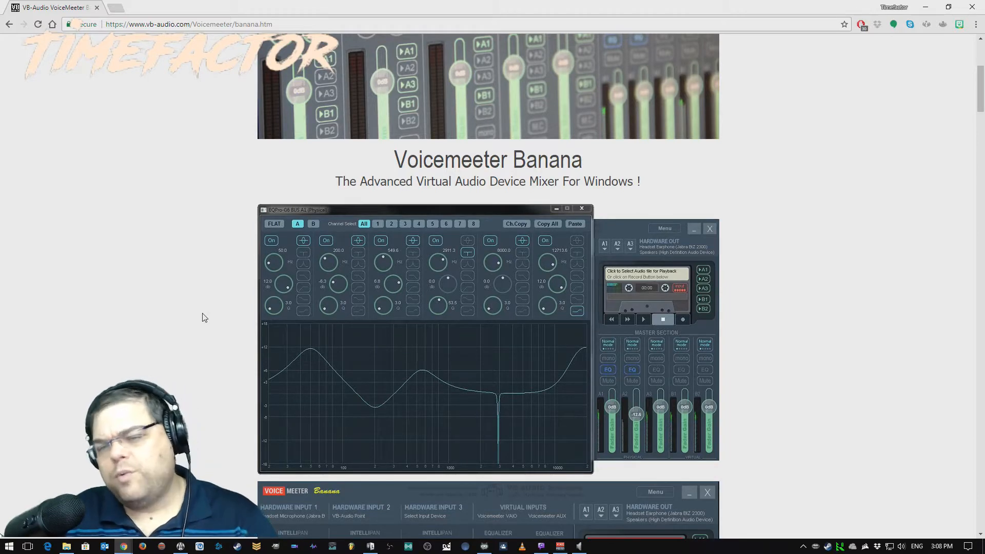
{"action": "scroll", "coordinate": [204, 317], "scroll_direction": "down", "scroll_amount": 2}
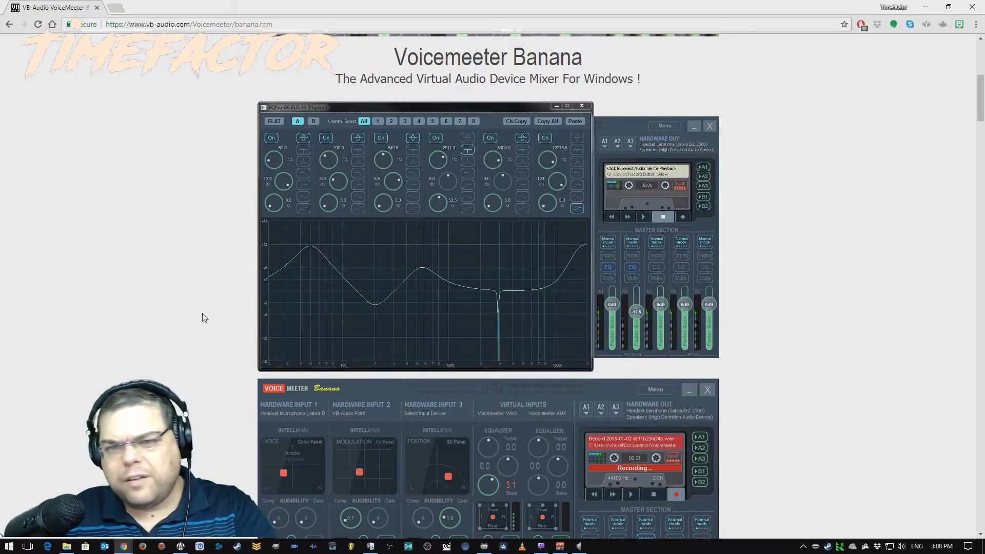
{"action": "scroll", "coordinate": [204, 317], "scroll_direction": "down", "scroll_amount": 1}
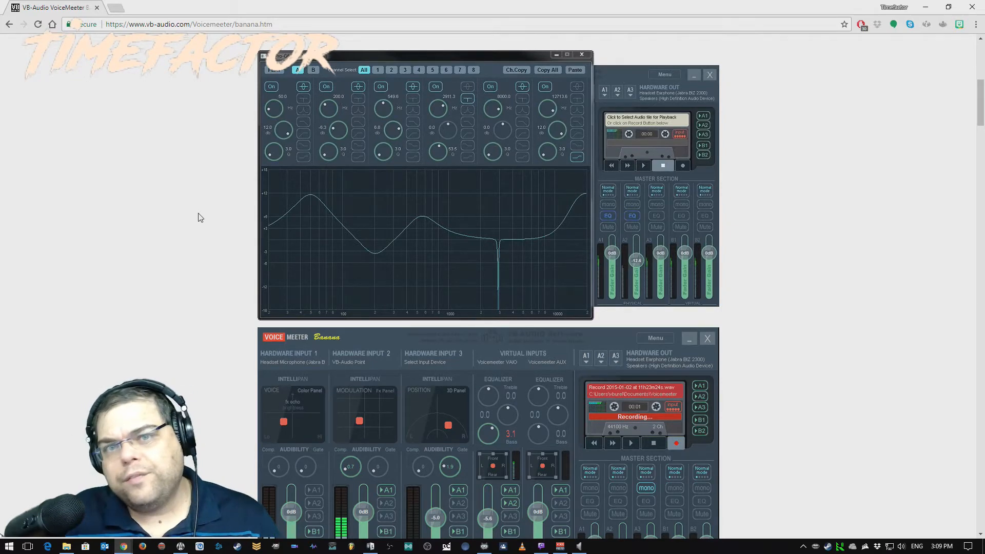
{"action": "scroll", "coordinate": [200, 218], "scroll_direction": "down", "scroll_amount": 4}
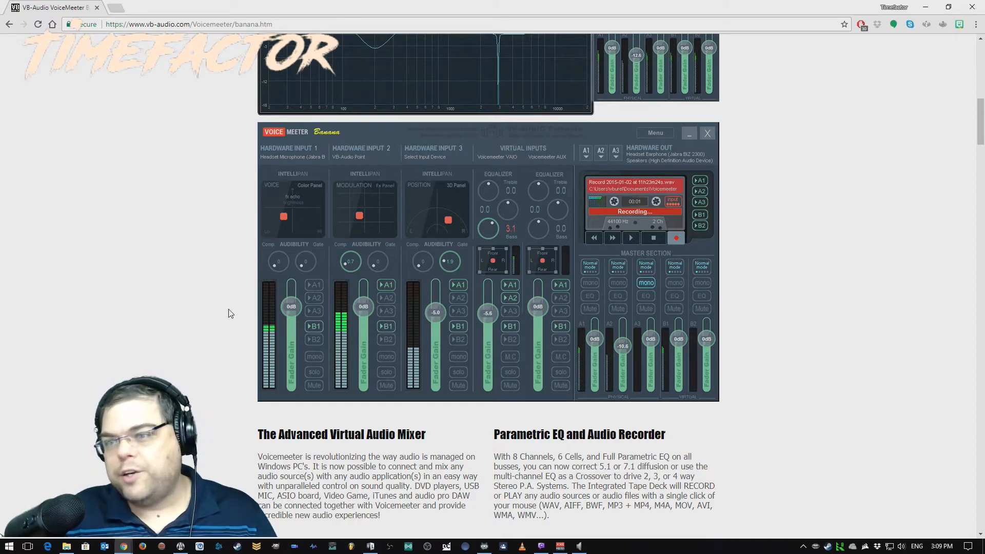
{"action": "scroll", "coordinate": [215, 317], "scroll_direction": "down", "scroll_amount": 8}
{"action": "scroll", "coordinate": [215, 317], "scroll_direction": "down", "scroll_amount": 5}
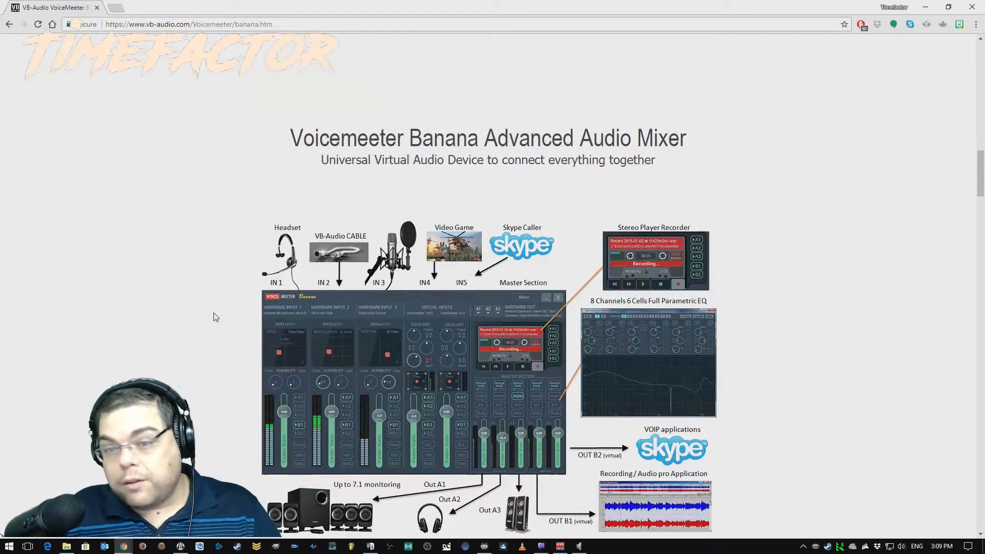
{"action": "scroll", "coordinate": [216, 317], "scroll_direction": "up", "scroll_amount": 2}
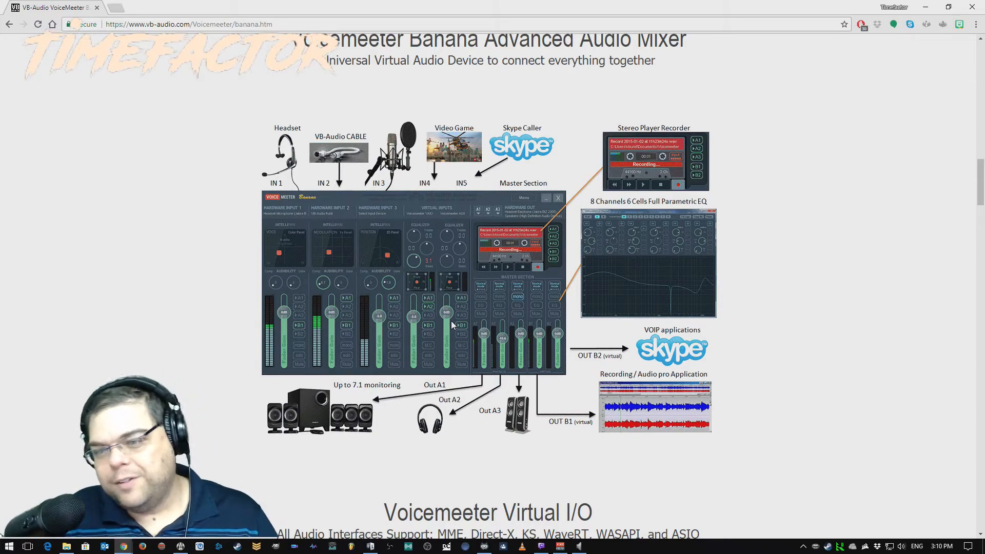
{"action": "scroll", "coordinate": [451, 321], "scroll_direction": "down", "scroll_amount": 4}
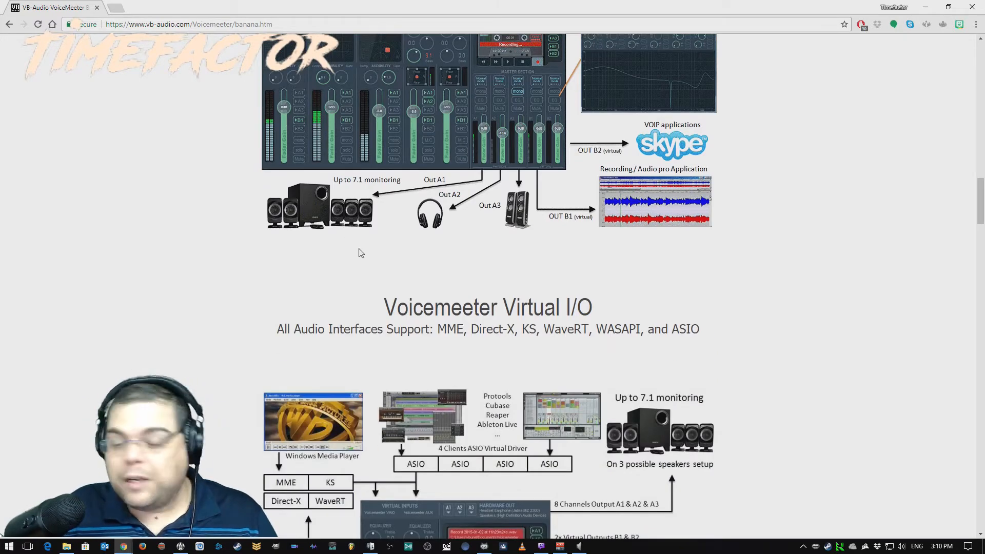
{"action": "scroll", "coordinate": [247, 293], "scroll_direction": "up", "scroll_amount": 3}
{"action": "scroll", "coordinate": [247, 294], "scroll_direction": "up", "scroll_amount": 20}
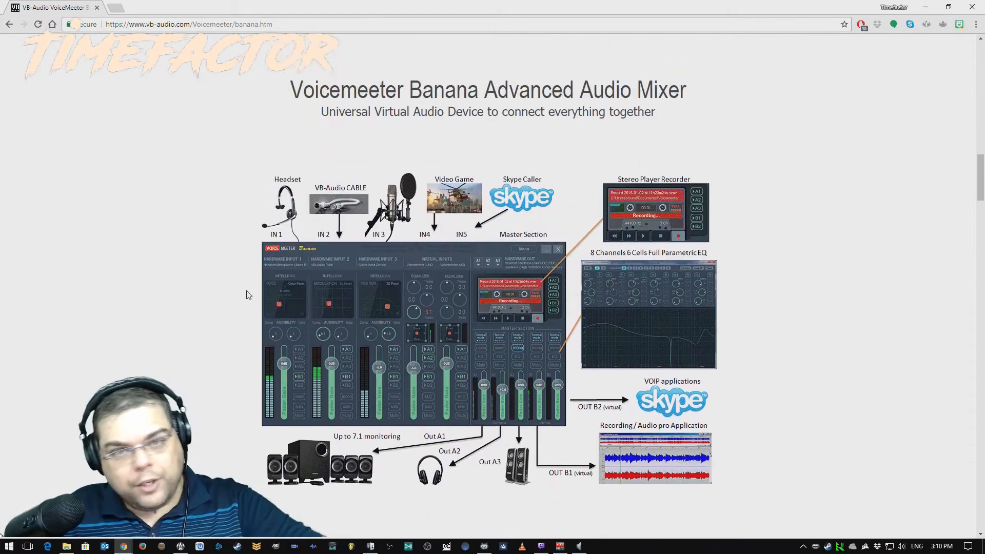
{"action": "scroll", "coordinate": [247, 293], "scroll_direction": "up", "scroll_amount": 7}
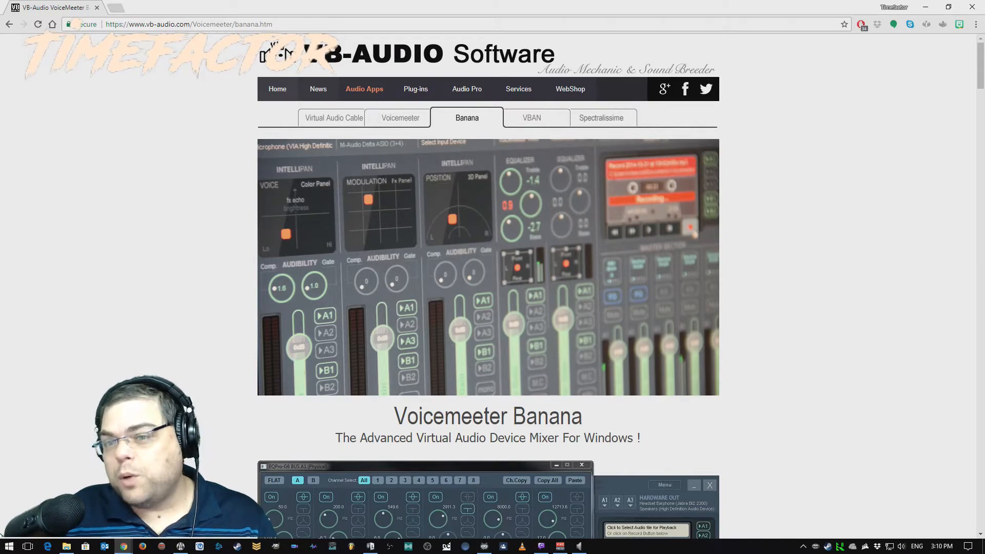
Review the Virtual Audio Cable page, covering the VB-CABLE driver download and the additional cables.
{"action": "scroll", "coordinate": [497, 291], "scroll_direction": "down", "scroll_amount": 15}
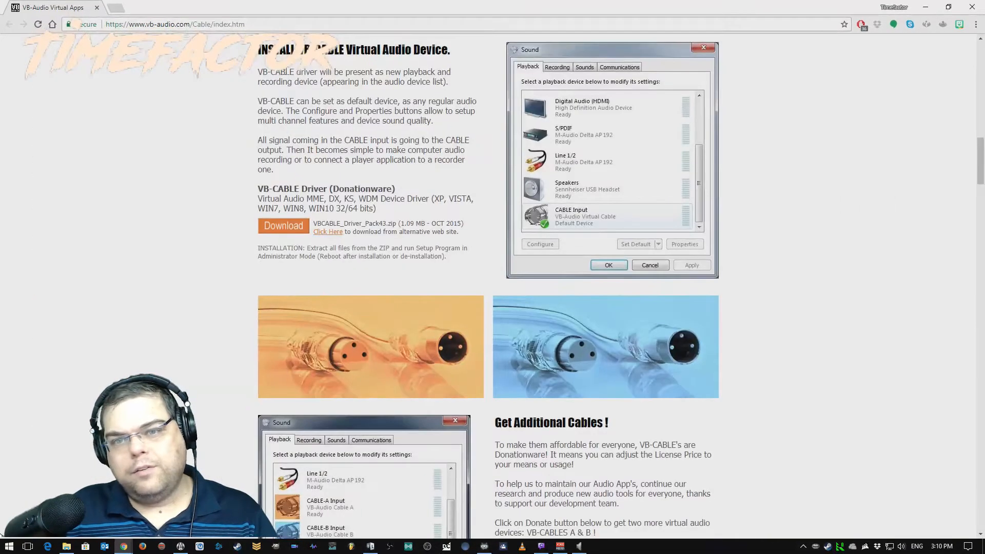
{"action": "scroll", "coordinate": [98, 213], "scroll_direction": "up", "scroll_amount": 10}
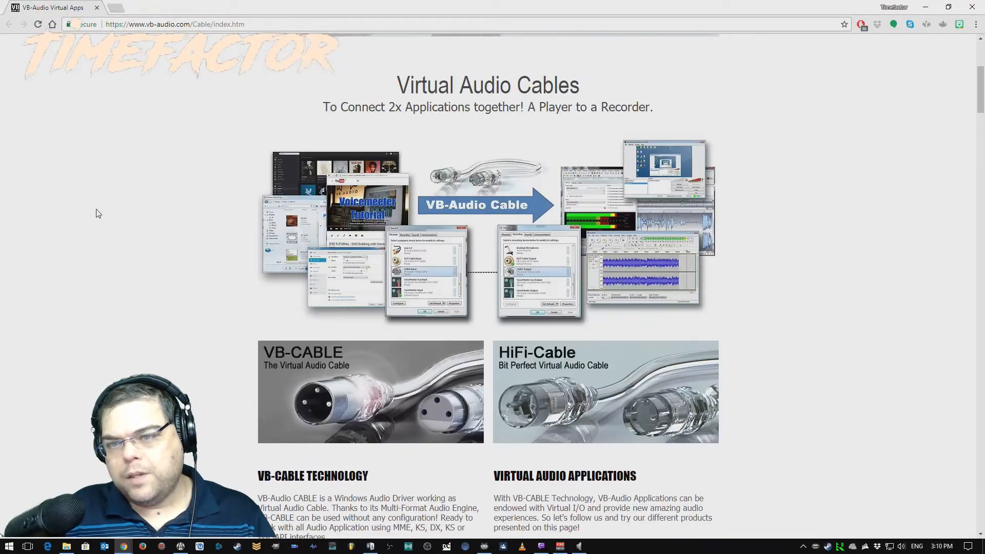
{"action": "scroll", "coordinate": [98, 213], "scroll_direction": "up", "scroll_amount": 5}
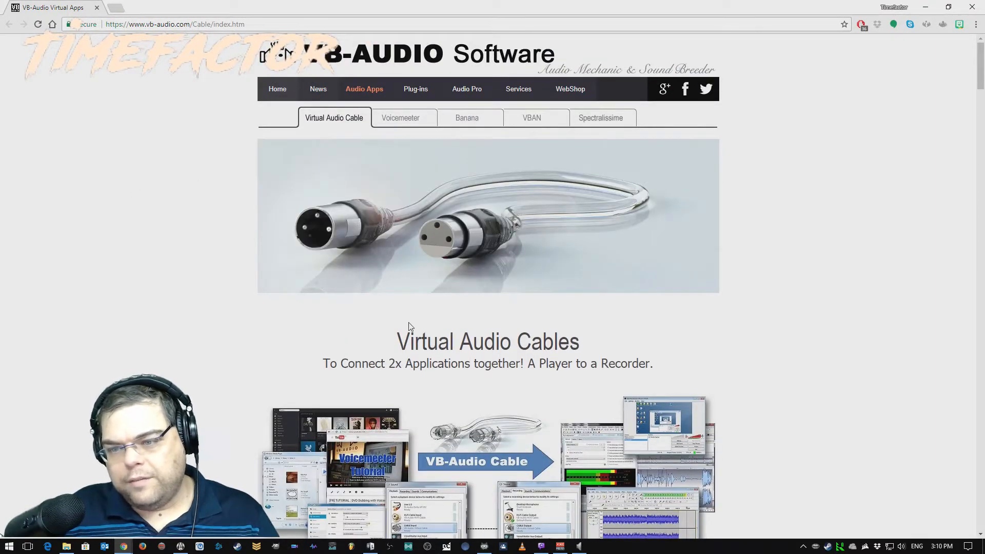
{"action": "scroll", "coordinate": [409, 322], "scroll_direction": "down", "scroll_amount": 6}
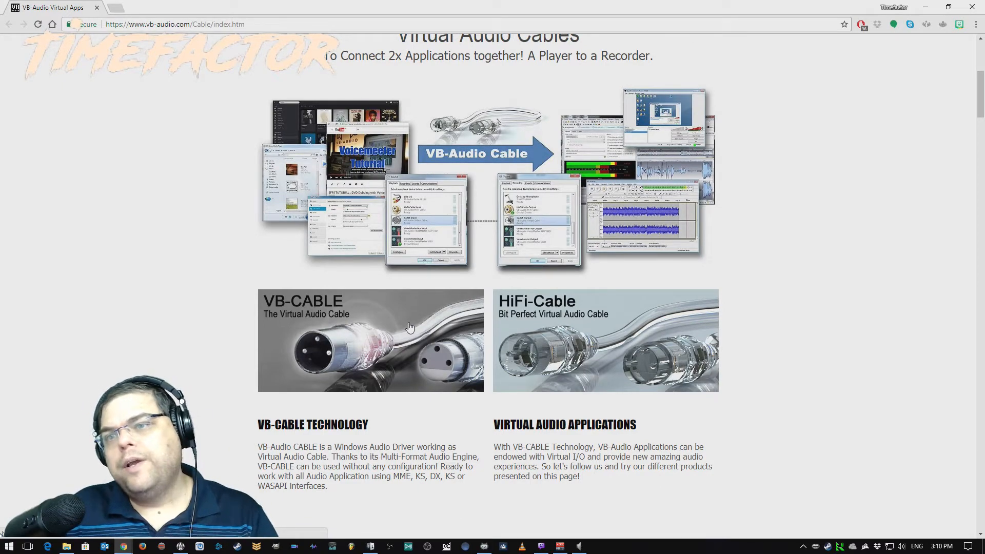
{"action": "scroll", "coordinate": [409, 327], "scroll_direction": "down", "scroll_amount": 15}
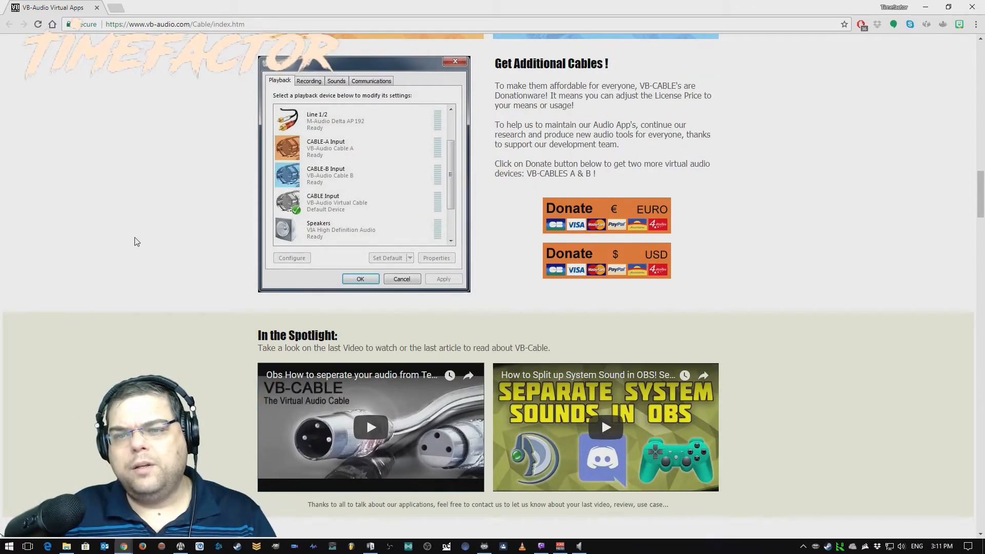
{"action": "scroll", "coordinate": [137, 242], "scroll_direction": "up", "scroll_amount": 15}
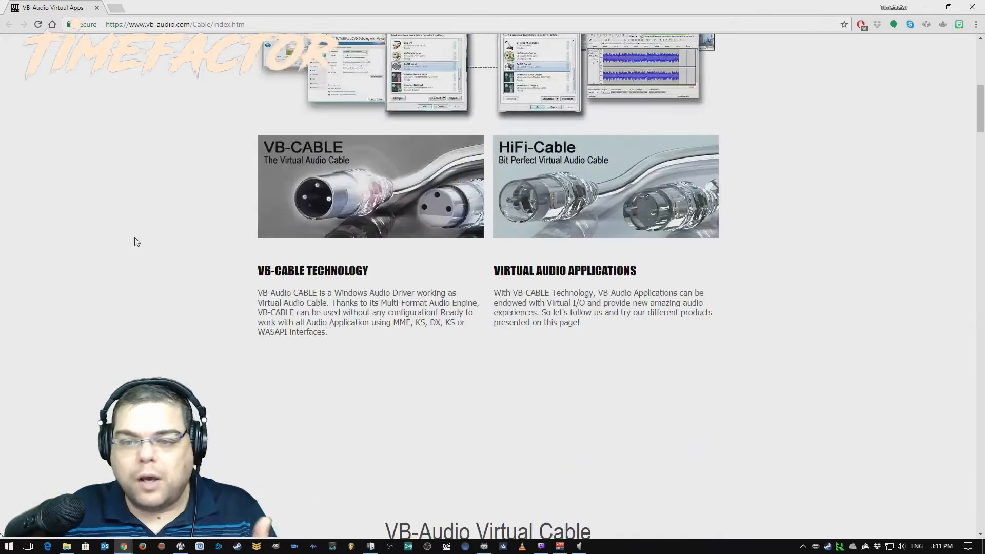
{"action": "scroll", "coordinate": [137, 241], "scroll_direction": "up", "scroll_amount": 4}
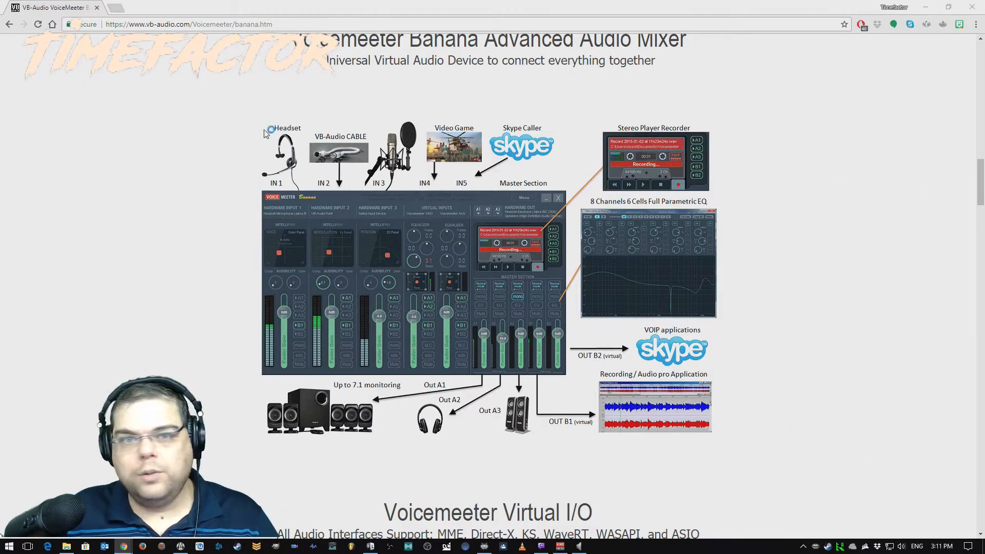
Move the browser window off this screen and bring the Voicemeeter Banana mixer window onto it.
{"action": "left_click_drag", "start_coordinate": [67, 7], "coordinate": [984, 77]}
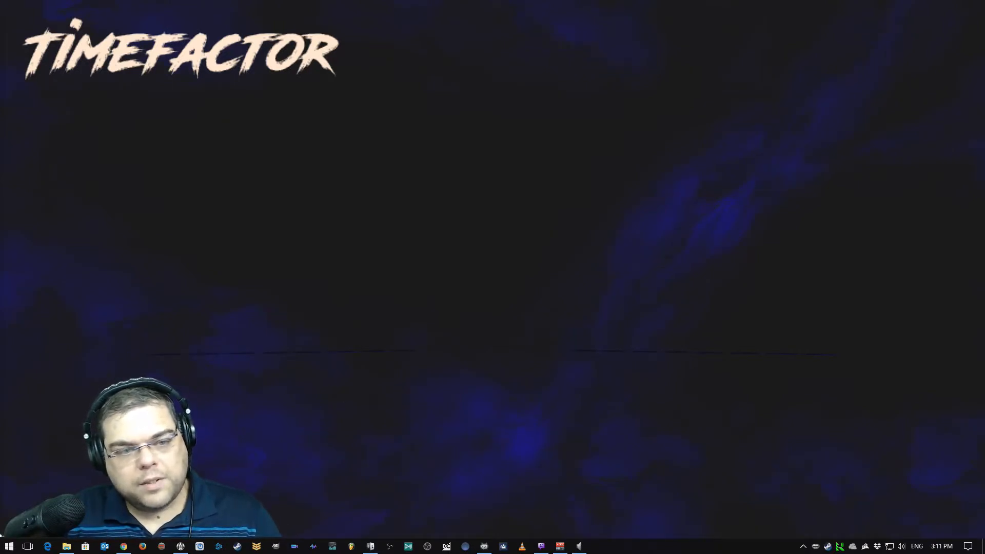
{"action": "left_click_drag", "start_coordinate": [0, 191], "coordinate": [687, 152]}
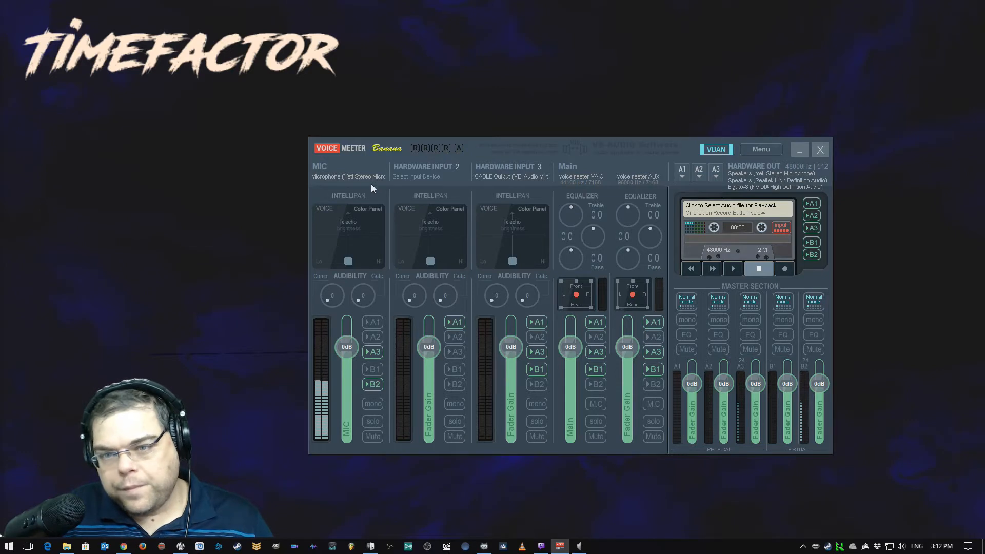
Review the devices offered for the MIC input and the A1 hardware output, keeping the current selections.
{"action": "left_click", "coordinate": [369, 386]}
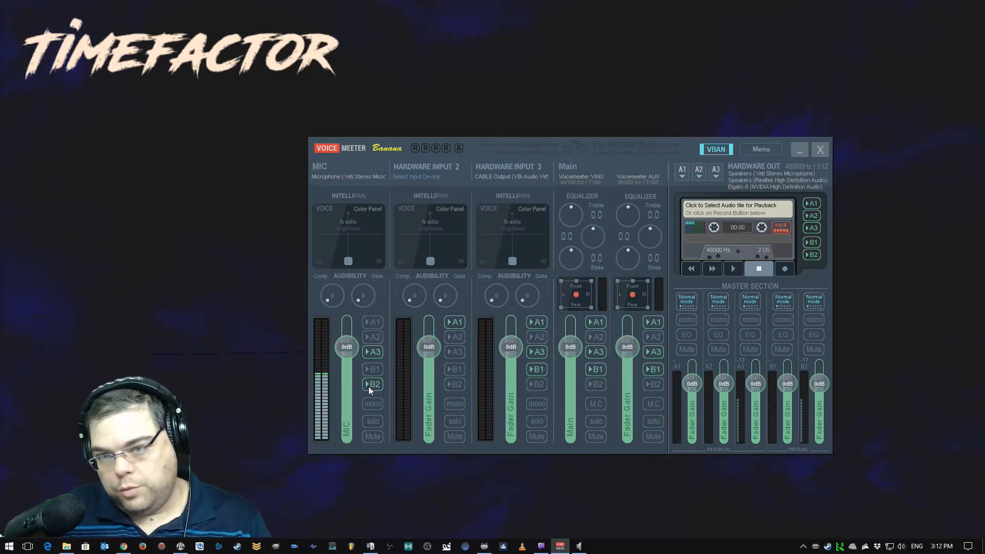
{"action": "left_click", "coordinate": [332, 177]}
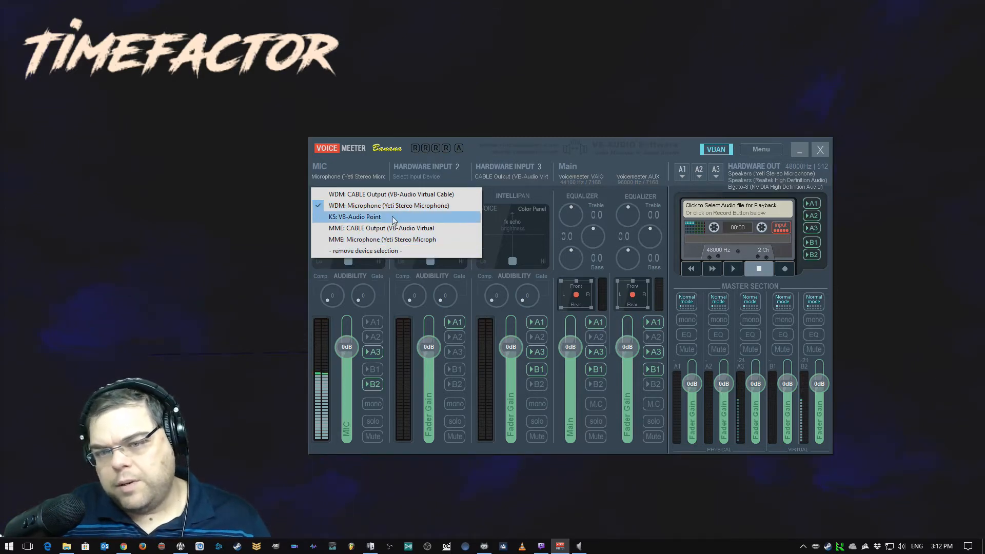
{"action": "left_click", "coordinate": [206, 220]}
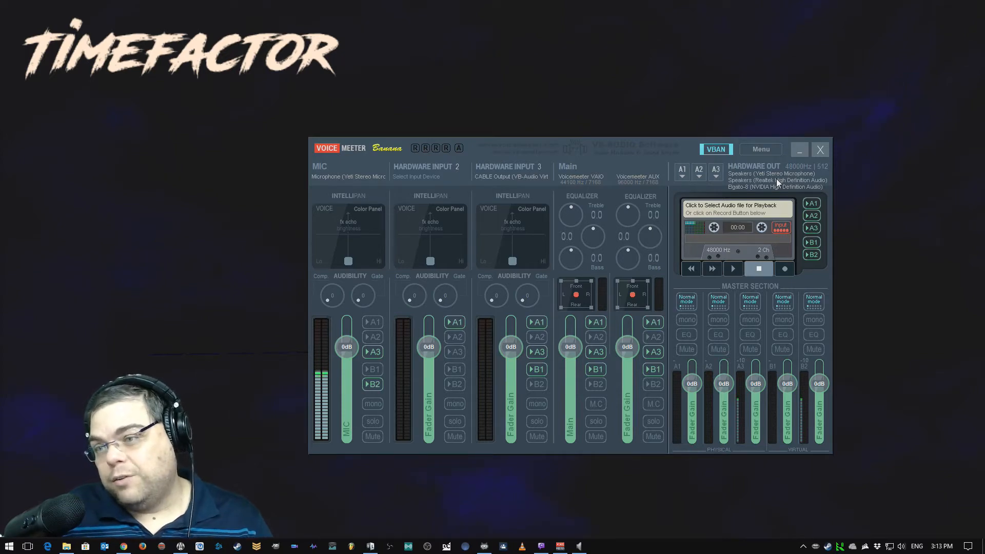
{"action": "left_click", "coordinate": [682, 173]}
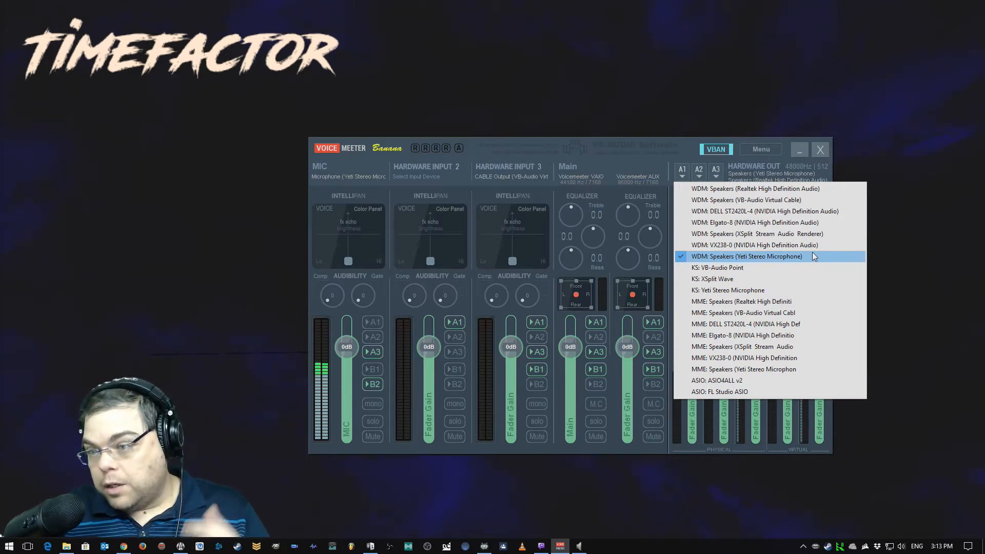
{"action": "left_click", "coordinate": [698, 170]}
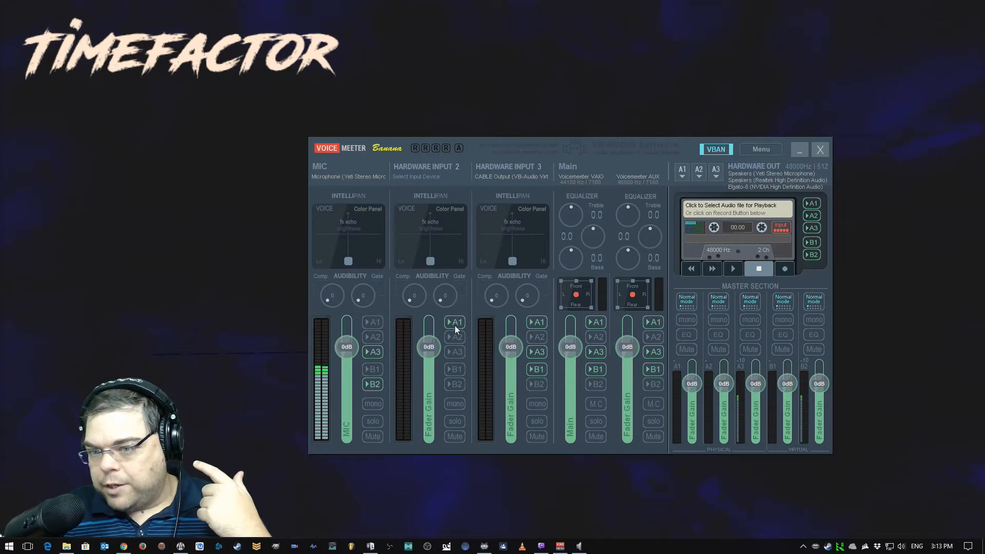
Try switching the MIC strip's A1, A2 and A3 output routing on and off, restoring each original setting.
{"action": "left_click", "coordinate": [377, 324]}
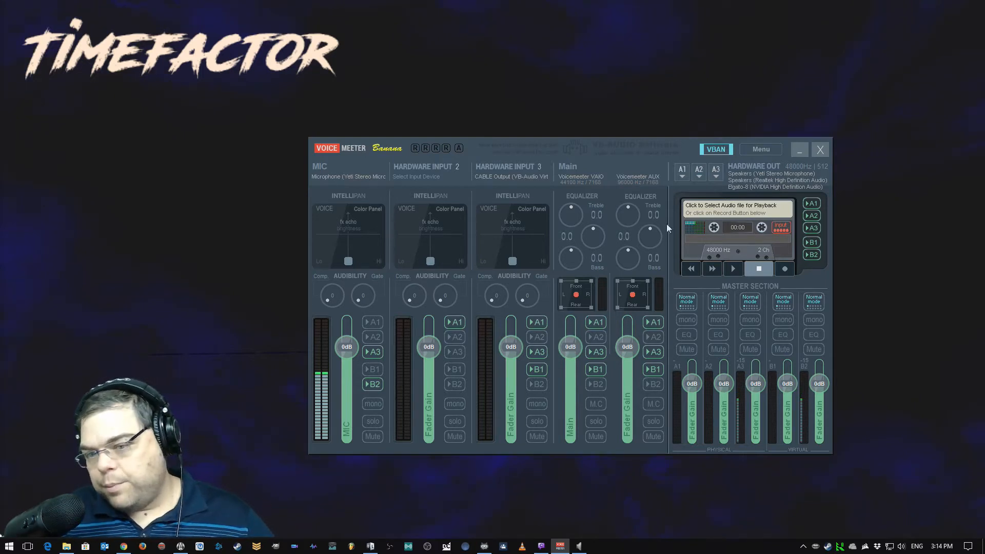
{"action": "left_click", "coordinate": [374, 338]}
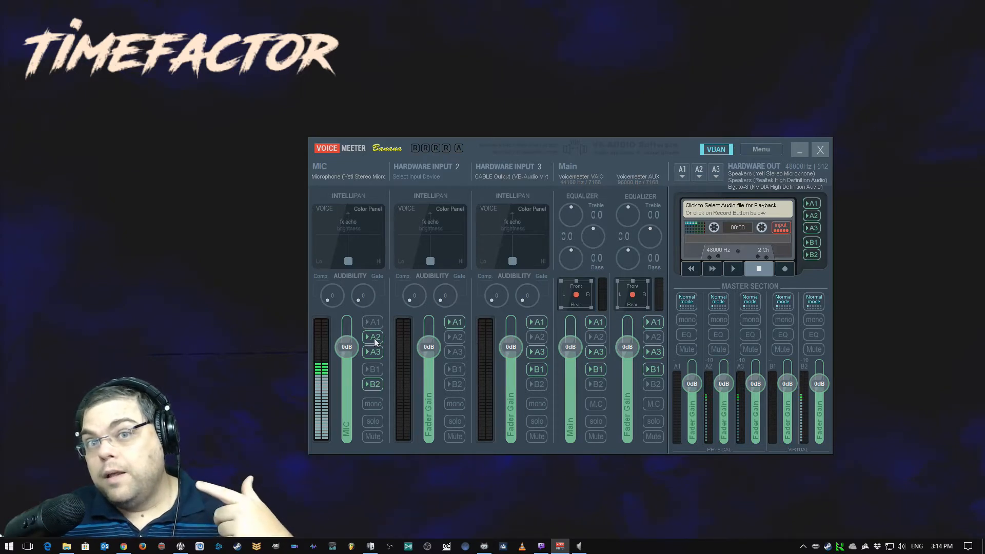
{"action": "left_click", "coordinate": [374, 338]}
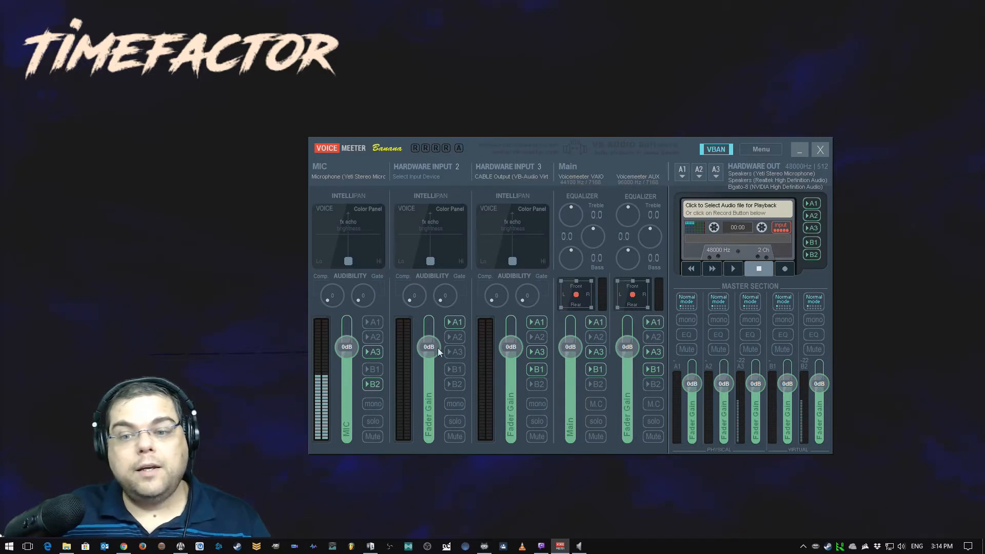
{"action": "left_click", "coordinate": [374, 353]}
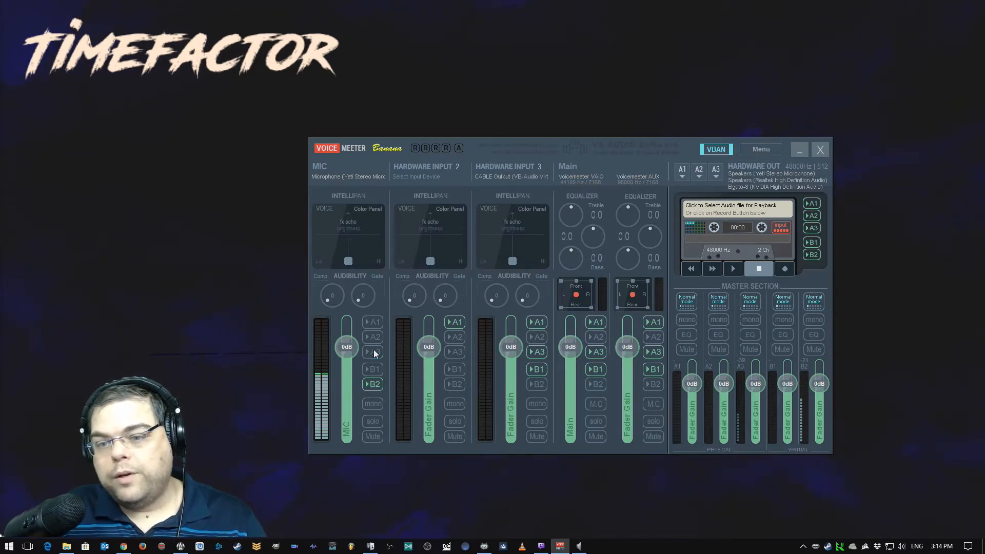
{"action": "left_click", "coordinate": [374, 353]}
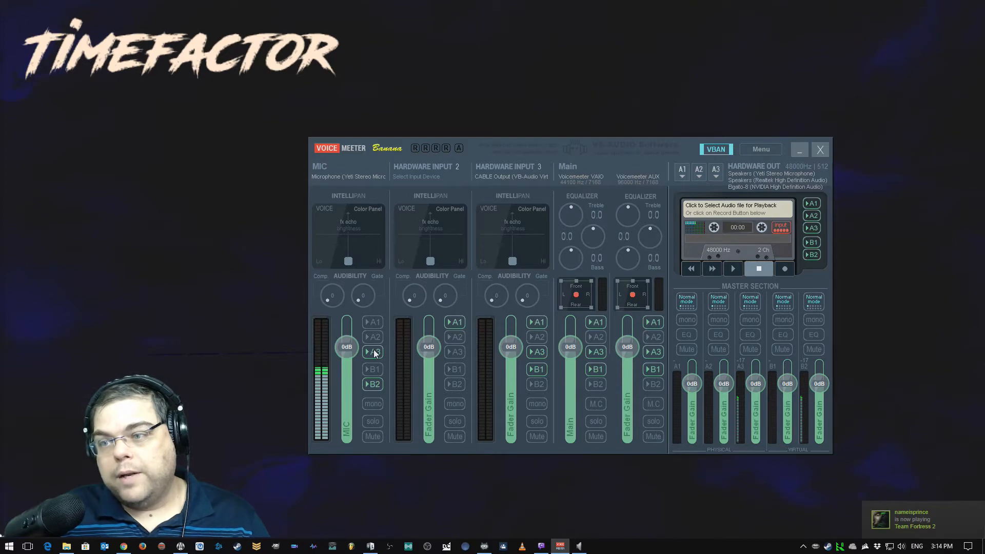
{"action": "left_click", "coordinate": [374, 352]}
Check the A1 hardware output's device list again and close it without choosing another device.
{"action": "left_click", "coordinate": [682, 171]}
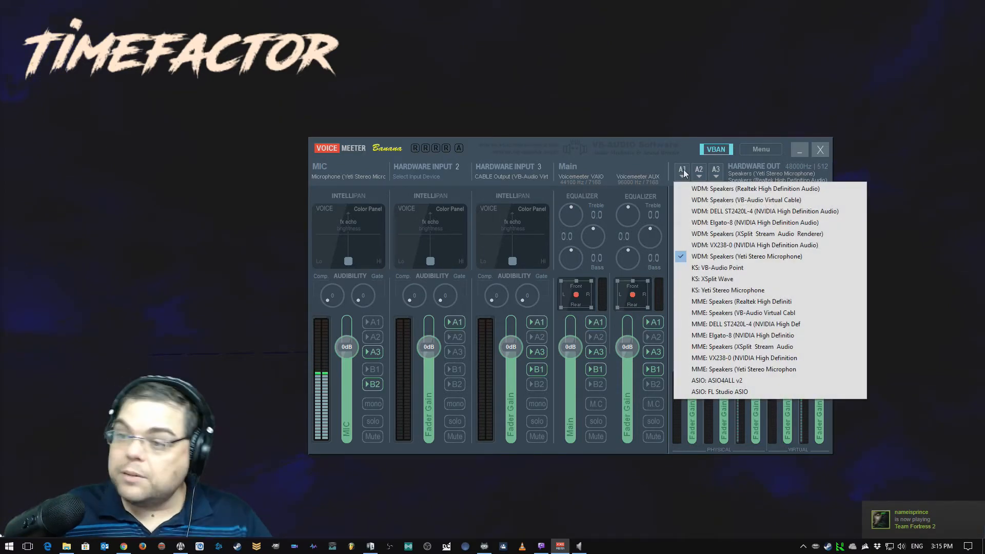
{"action": "left_click", "coordinate": [684, 170]}
{"action": "left_click", "coordinate": [674, 140]}
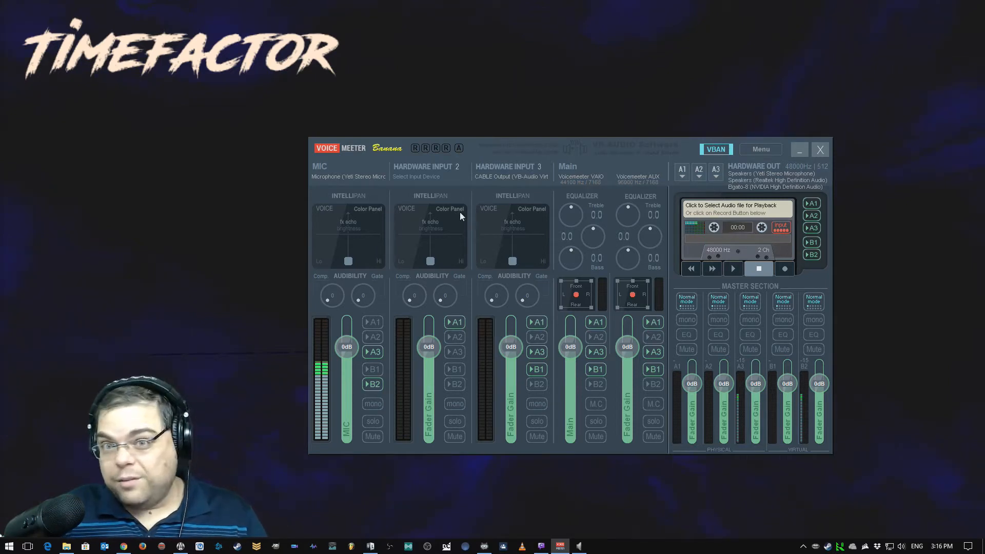
Place the Windows Sound dialog beside the mixer and select the VB-Audio VoiceMeeter VAIO playback device.
{"action": "left_click_drag", "start_coordinate": [0, 287], "coordinate": [176, 107]}
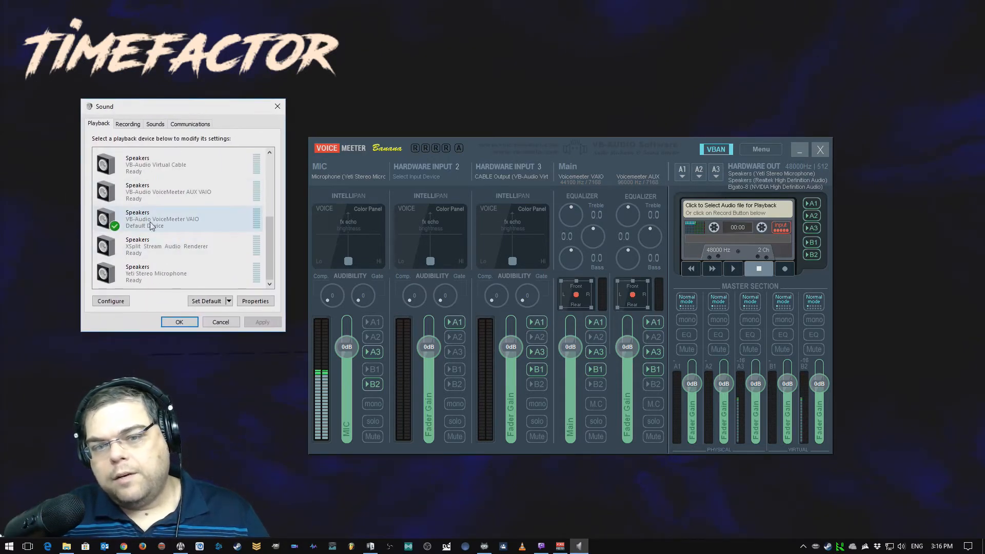
{"action": "left_click", "coordinate": [180, 223]}
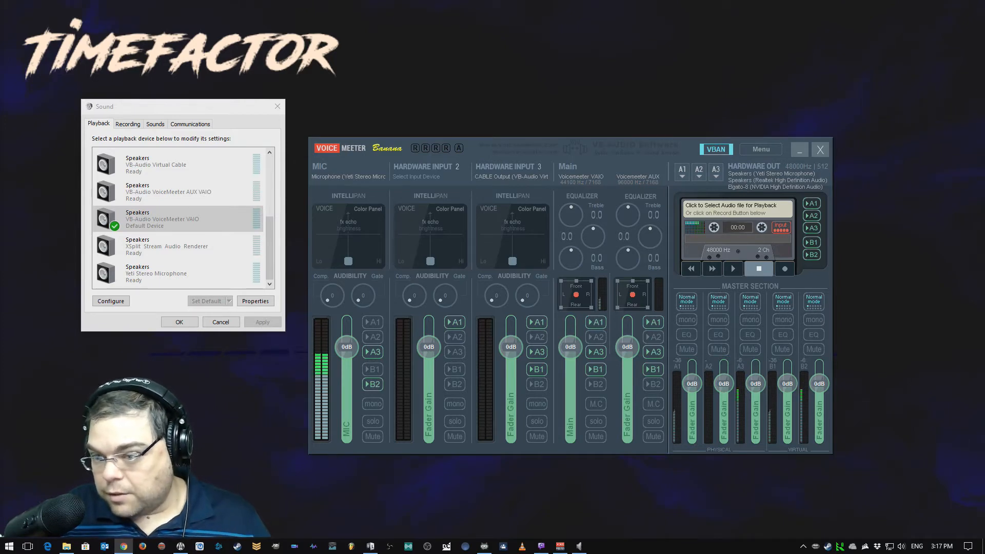
Try turning the Main strip's A1 and A3 outputs off one at a time, re-enabling each.
{"action": "left_click", "coordinate": [603, 324]}
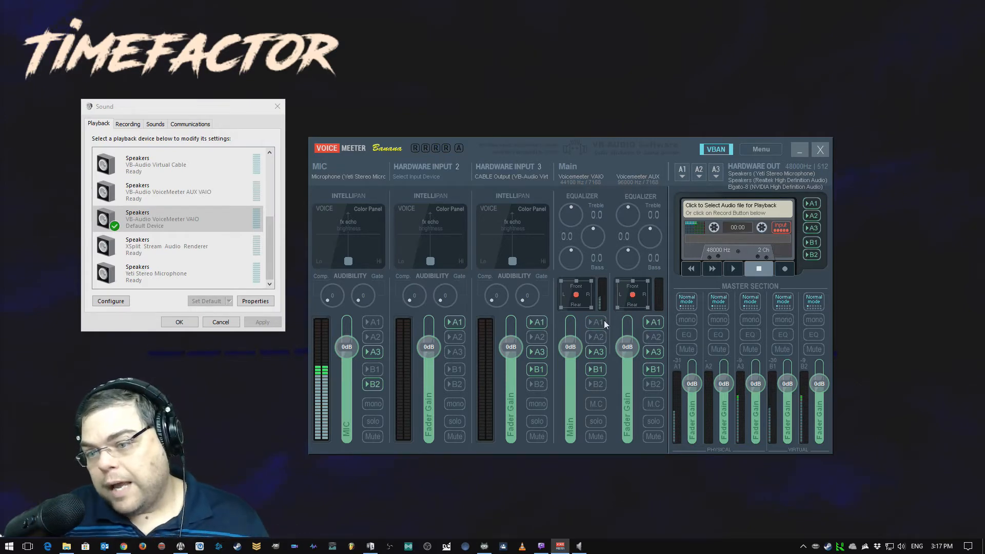
{"action": "left_click", "coordinate": [603, 322]}
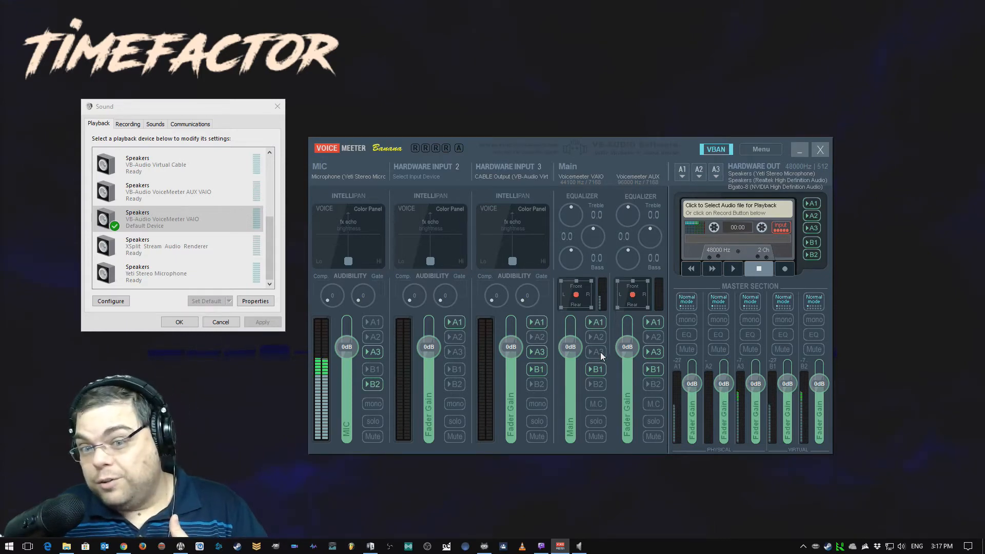
{"action": "left_click", "coordinate": [601, 353]}
{"action": "key", "text": "alt+Tab"}
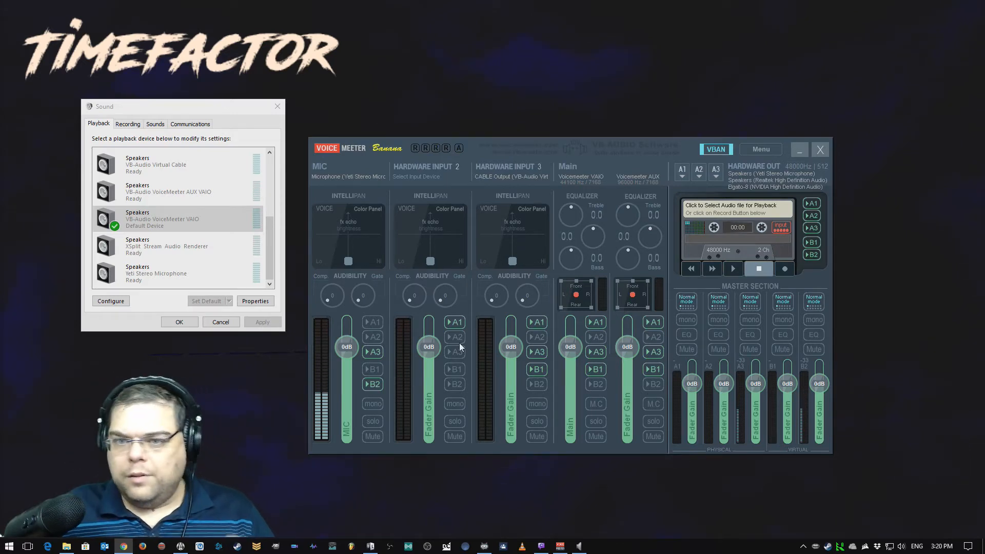
Open Voicemeeter's System Settings / Options and place the window beside the mixer to examine the patch inserts for input 1.
{"action": "left_click", "coordinate": [760, 149]}
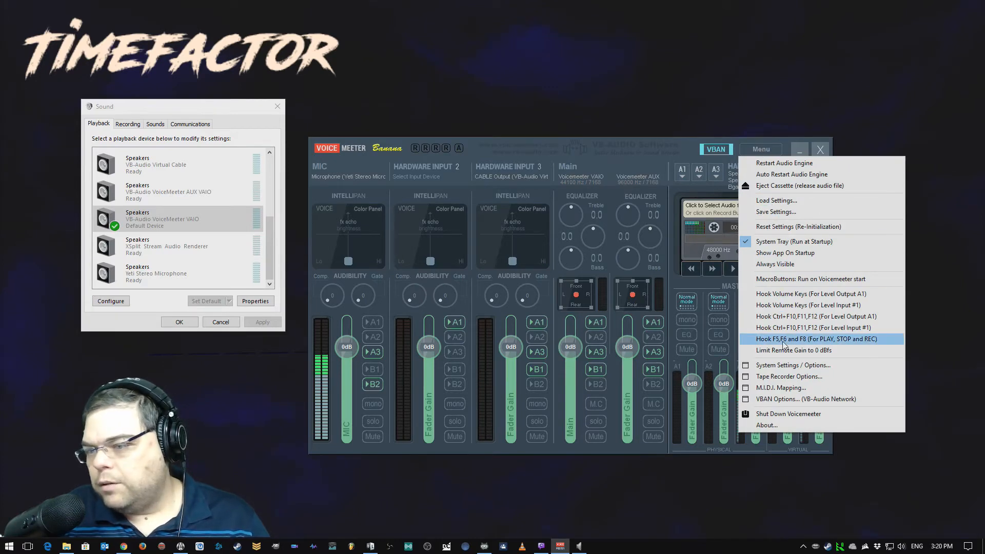
{"action": "left_click", "coordinate": [788, 369]}
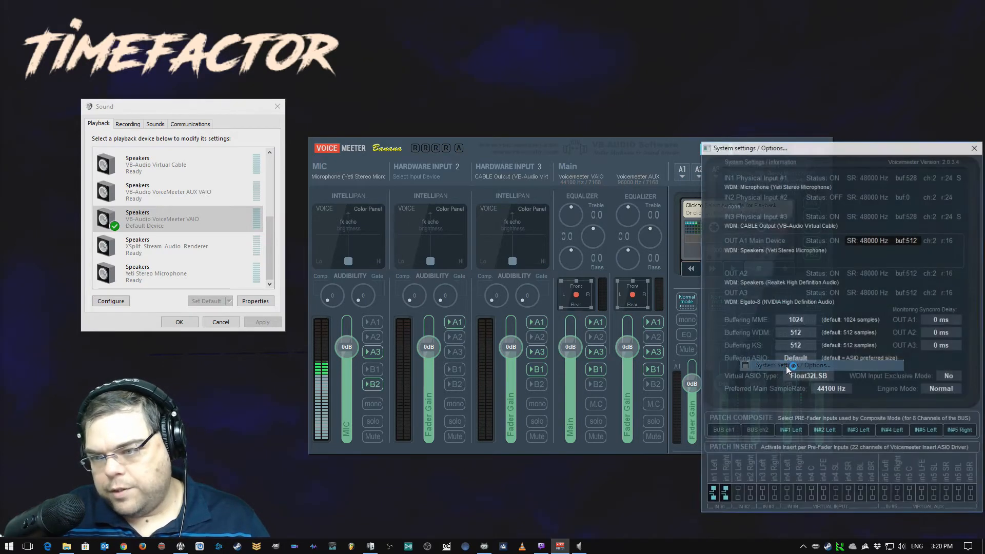
{"action": "left_click_drag", "start_coordinate": [851, 155], "coordinate": [577, 35]}
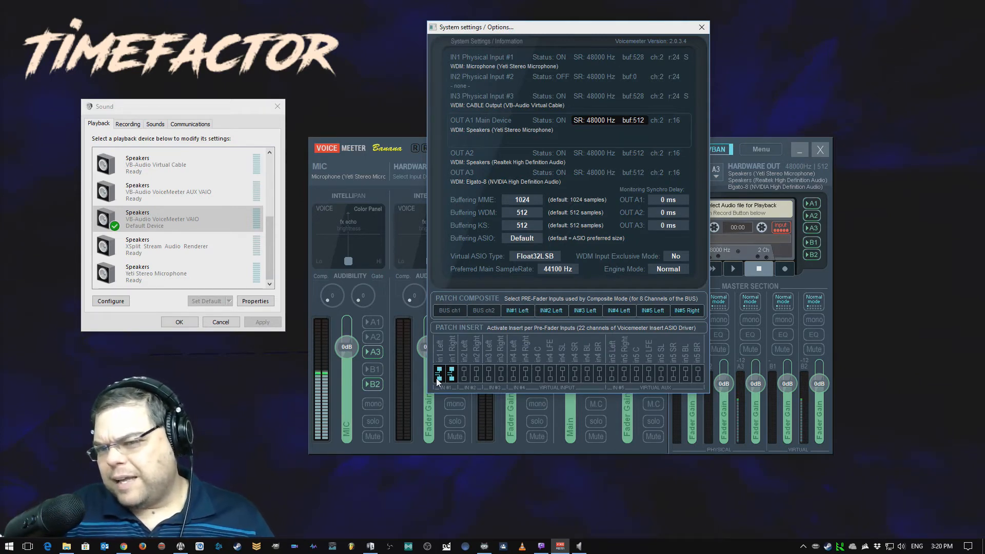
{"action": "left_click_drag", "start_coordinate": [565, 27], "coordinate": [816, 65]}
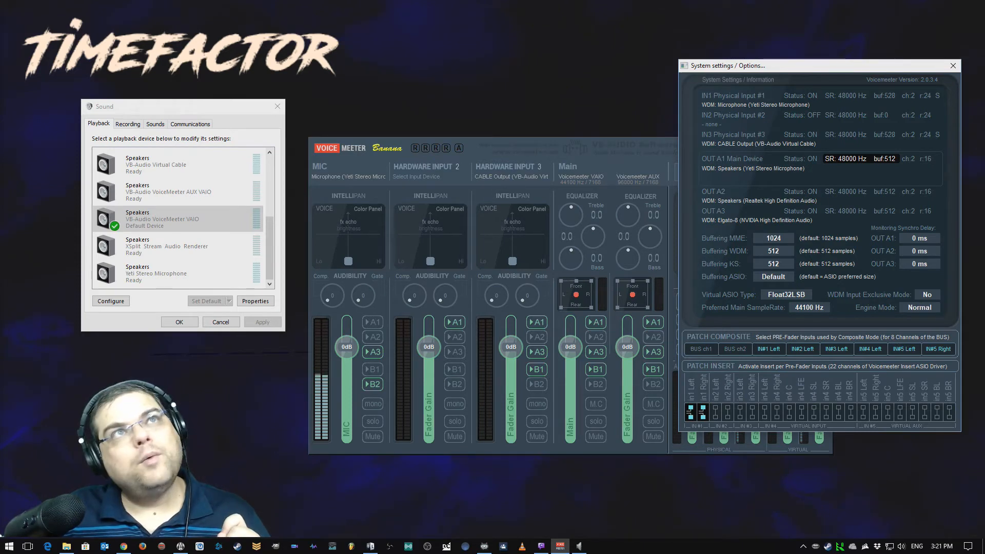
Review the Minihost Modular Beta 3 news page on the Image-Line site in the browser, and close the browser.
{"action": "key", "text": "alt+Tab"}
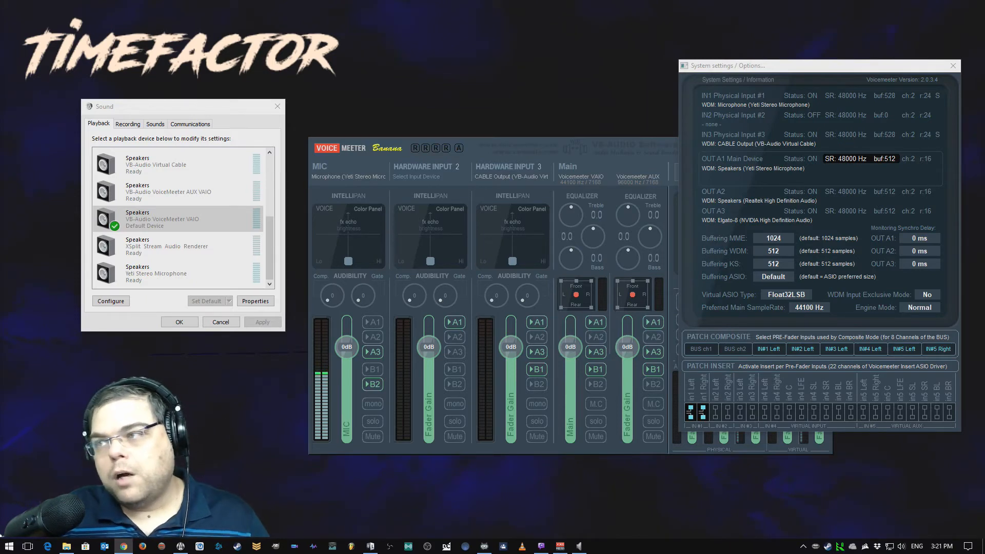
{"action": "left_click_drag", "start_coordinate": [984, 58], "coordinate": [239, 88]}
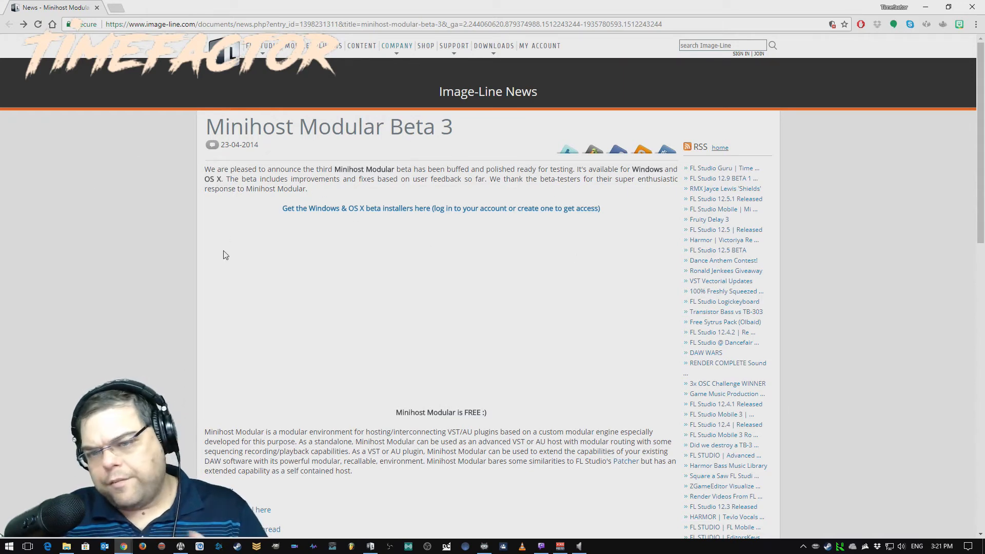
{"action": "scroll", "coordinate": [224, 255], "scroll_direction": "down", "scroll_amount": 3}
{"action": "scroll", "coordinate": [224, 255], "scroll_direction": "up", "scroll_amount": 3}
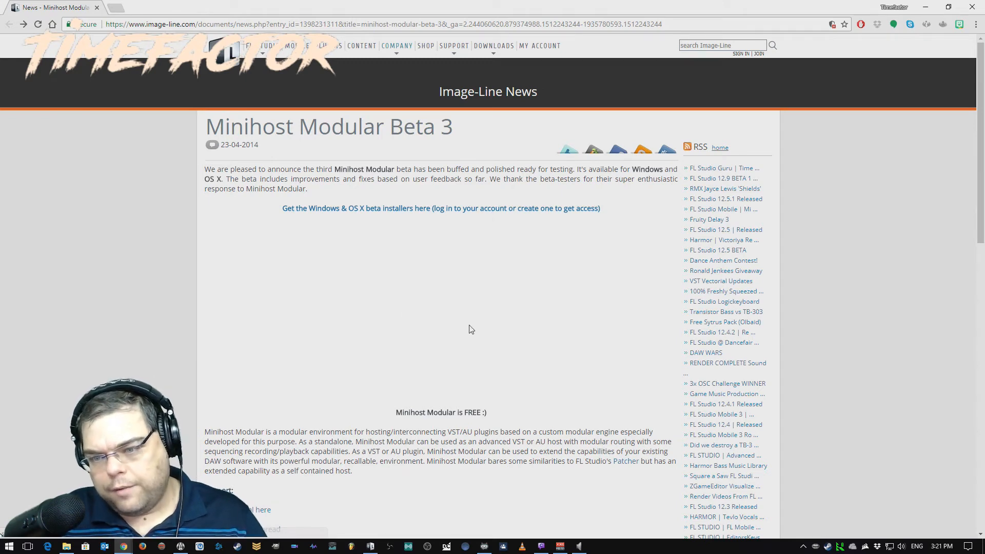
{"action": "scroll", "coordinate": [471, 329], "scroll_direction": "down", "scroll_amount": 4}
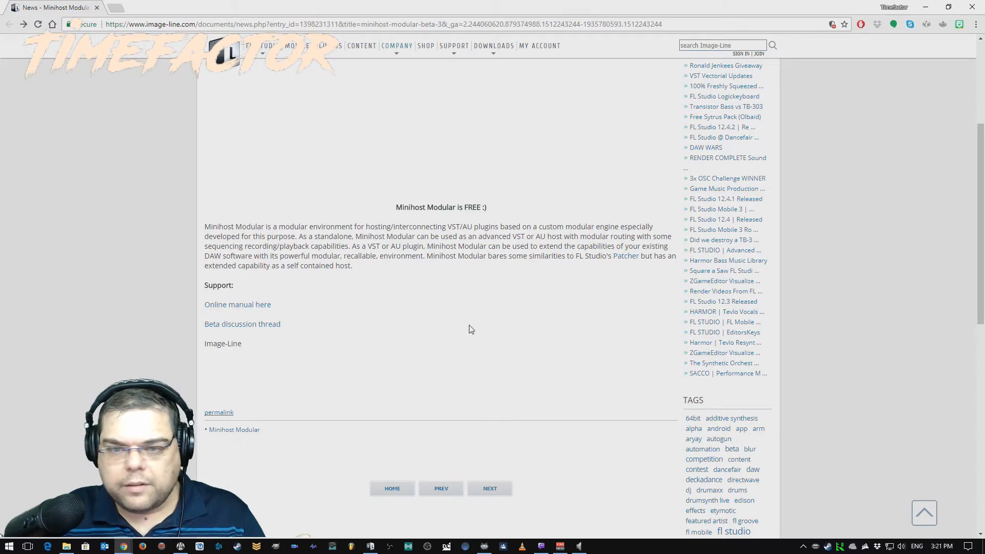
{"action": "scroll", "coordinate": [471, 329], "scroll_direction": "up", "scroll_amount": 4}
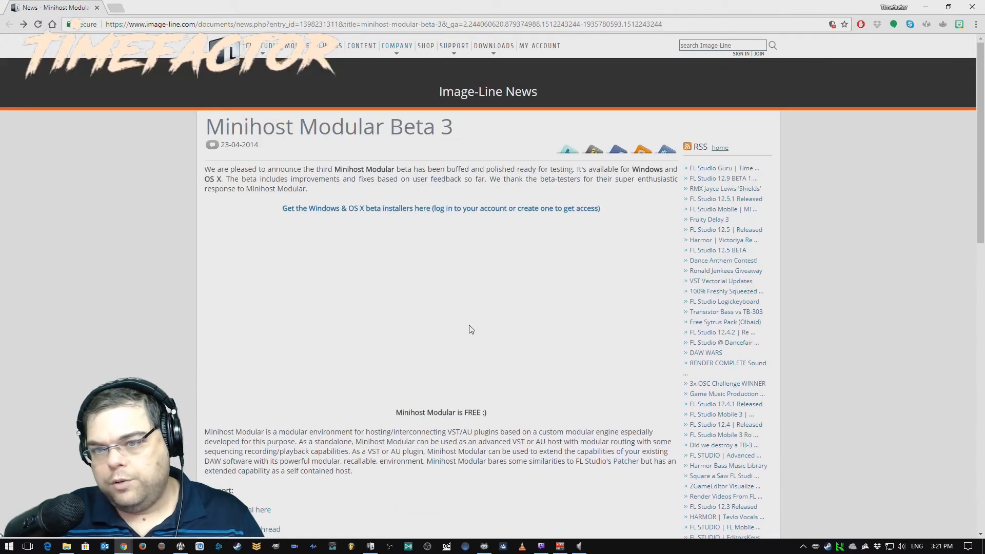
{"action": "left_click", "coordinate": [972, 8]}
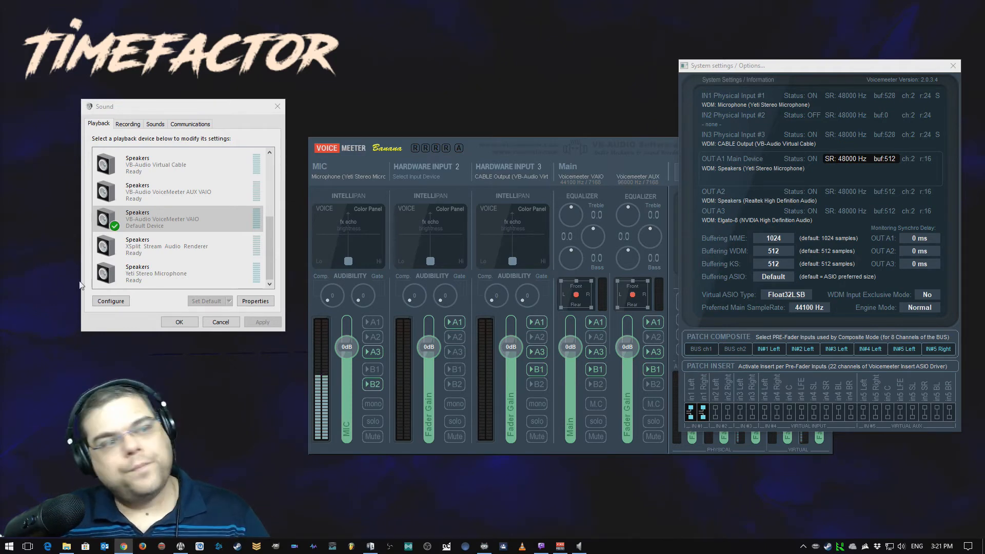
Bring up the Minihost Modular graph window, close the Windows Sound dialog and place the graph beside the system settings.
{"action": "left_click", "coordinate": [371, 546]}
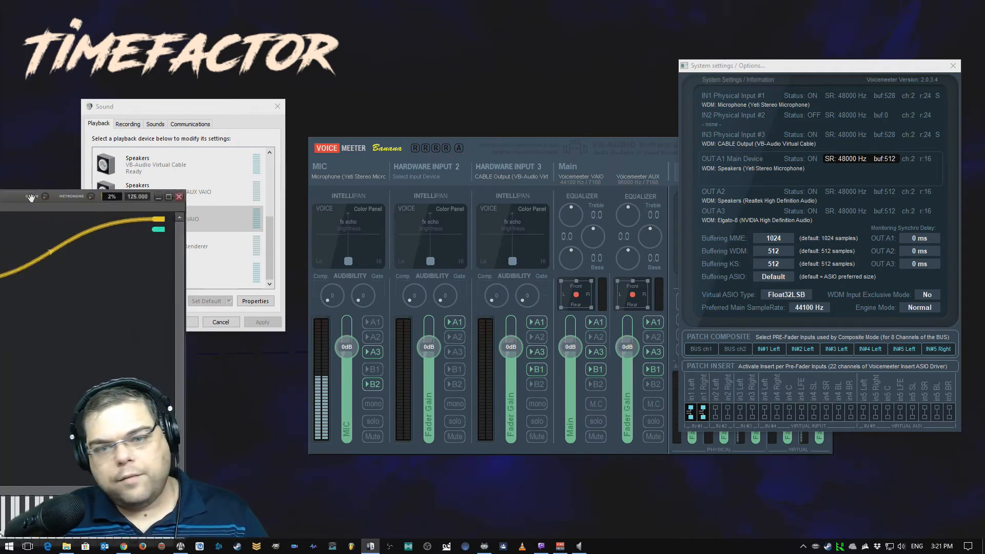
{"action": "left_click", "coordinate": [159, 106]}
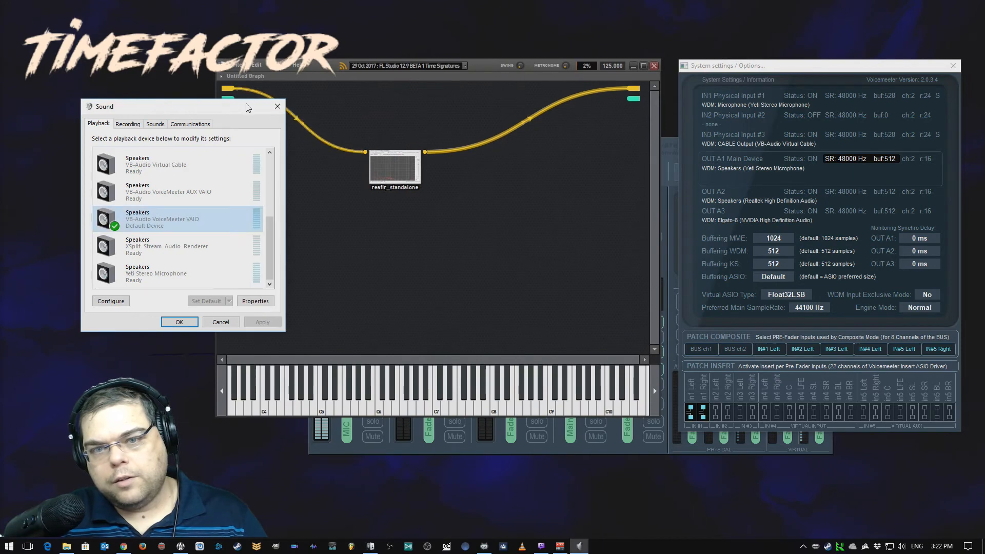
{"action": "left_click", "coordinate": [277, 107]}
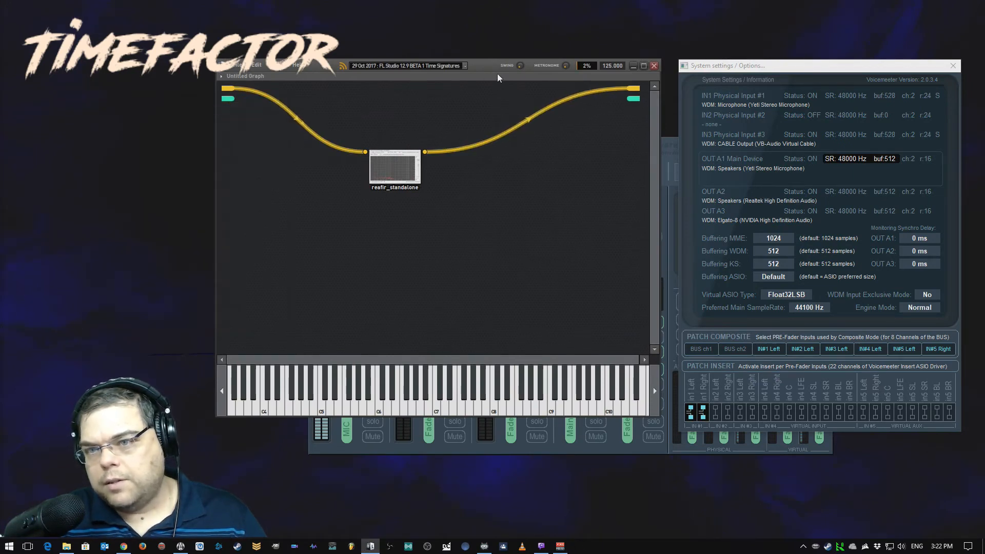
{"action": "left_click_drag", "start_coordinate": [485, 67], "coordinate": [306, 30]}
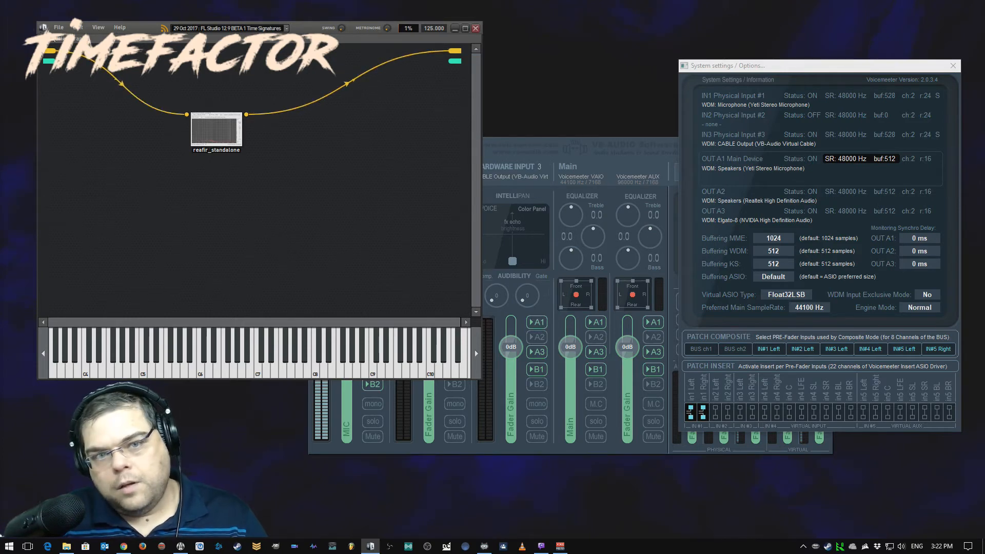
Check the audio device type, device, sample rate and buffer size in Minihost Modular's preferences, and close them.
{"action": "left_click", "coordinate": [59, 27]}
{"action": "left_click", "coordinate": [67, 95]}
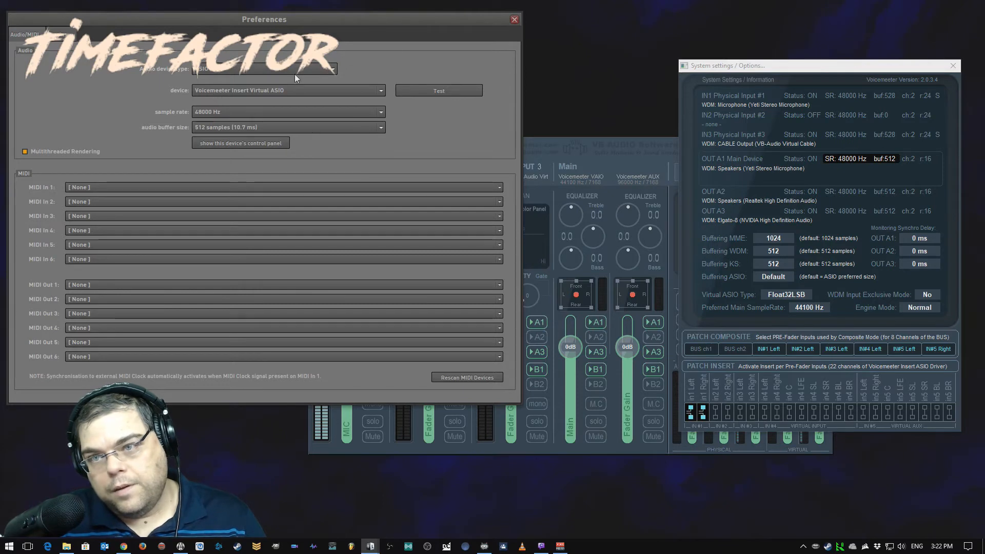
{"action": "left_click", "coordinate": [515, 20]}
Show the Voicemeeter mixer's input and master sections, move it below the Minihost graph, and return to the graph window.
{"action": "left_click", "coordinate": [610, 146]}
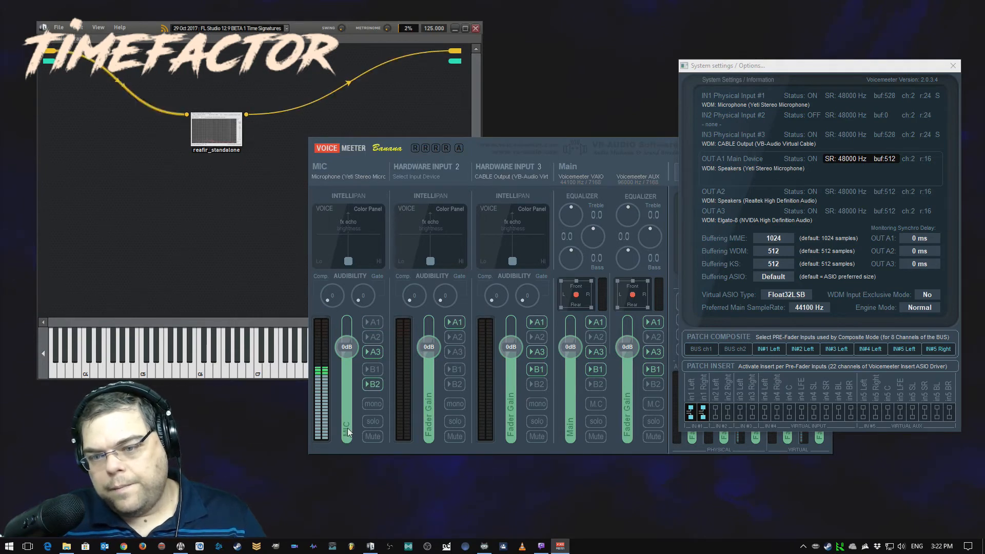
{"action": "left_click_drag", "start_coordinate": [639, 159], "coordinate": [488, 152]}
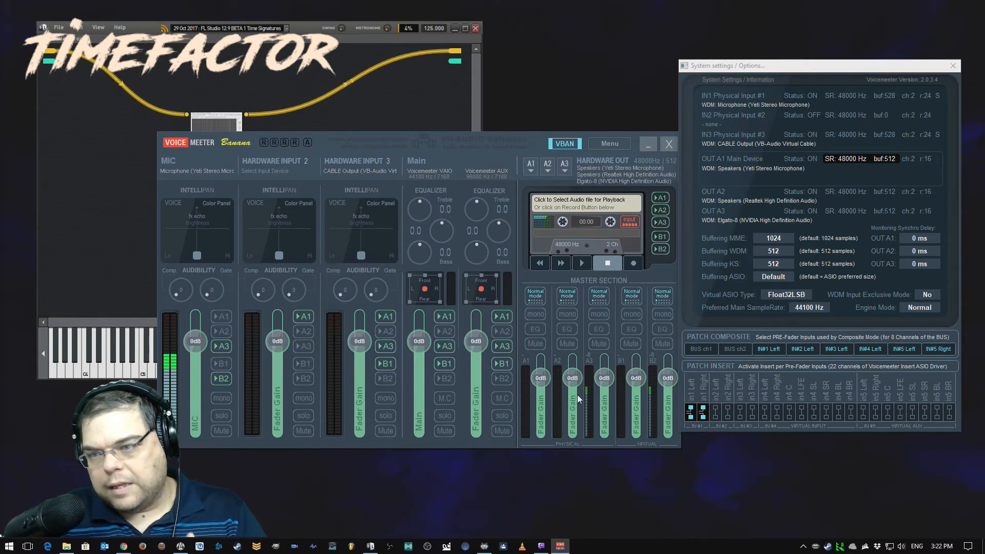
{"action": "left_click_drag", "start_coordinate": [513, 146], "coordinate": [636, 199]}
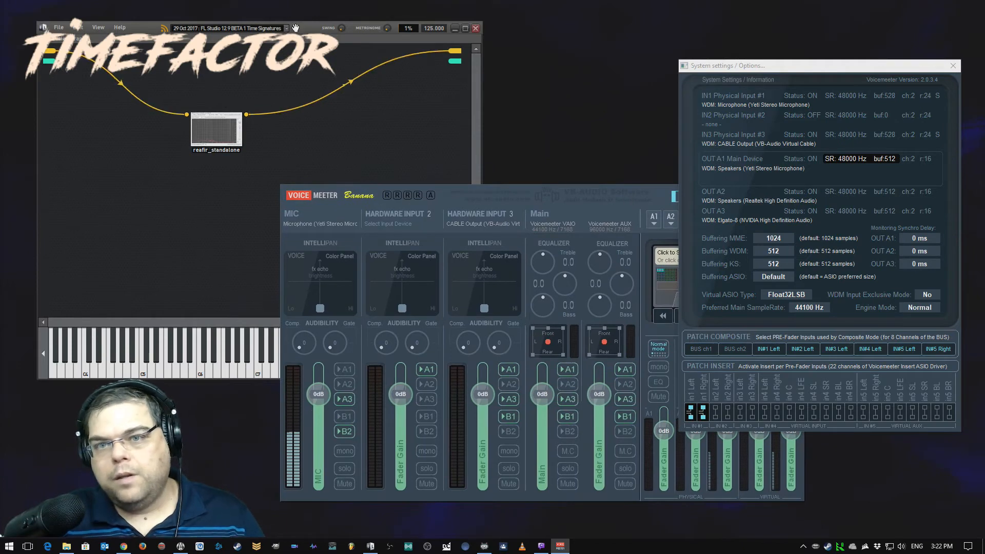
{"action": "left_click", "coordinate": [306, 92]}
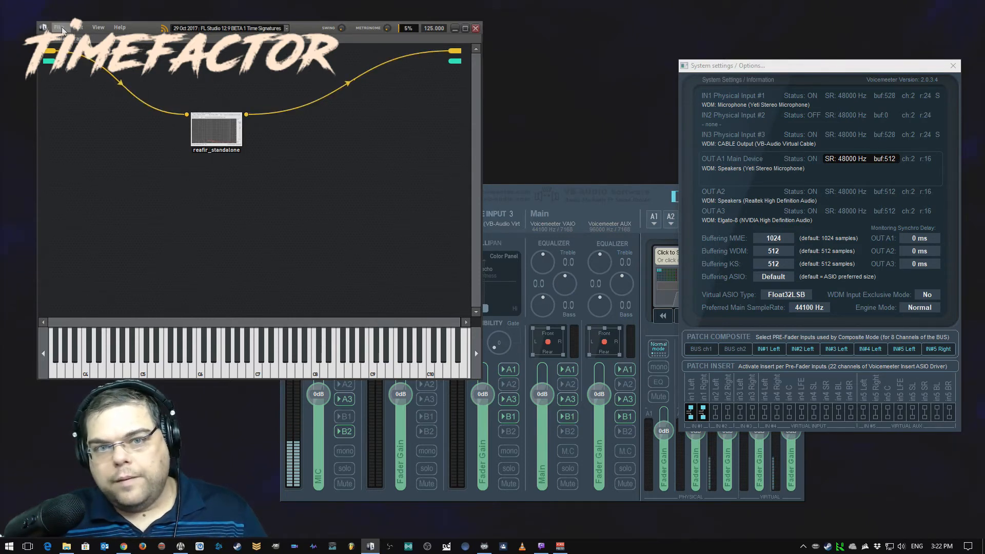
Open the reafir_standalone plugin from the graph, try its automatic noise profile option, and close the plugin window.
{"action": "double_click", "coordinate": [206, 127]}
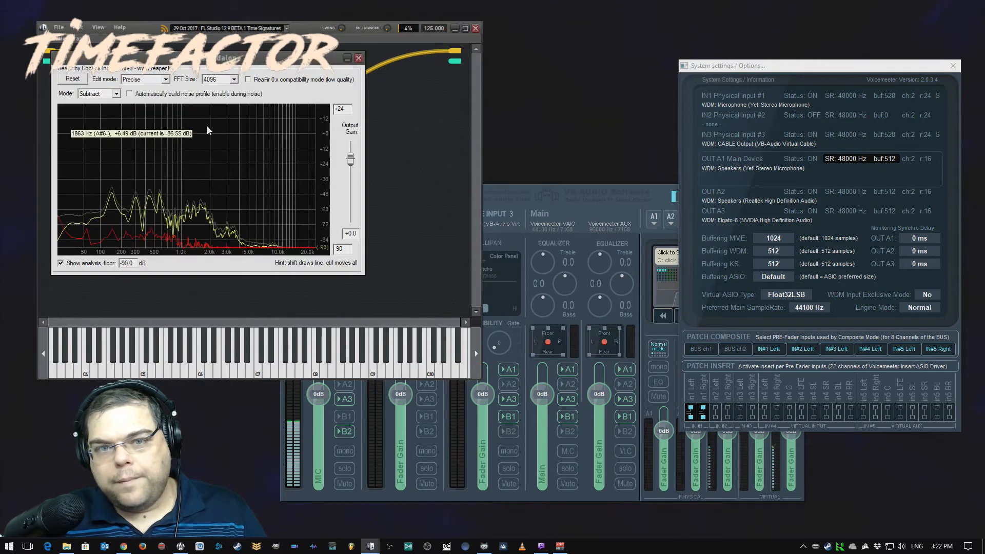
{"action": "left_click_drag", "start_coordinate": [257, 59], "coordinate": [317, 87]}
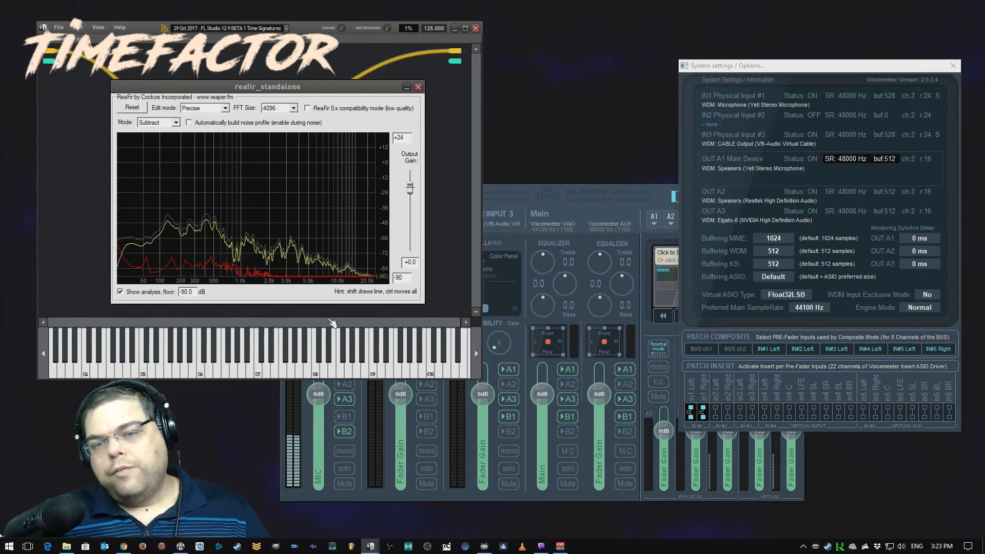
{"action": "left_click", "coordinate": [189, 124]}
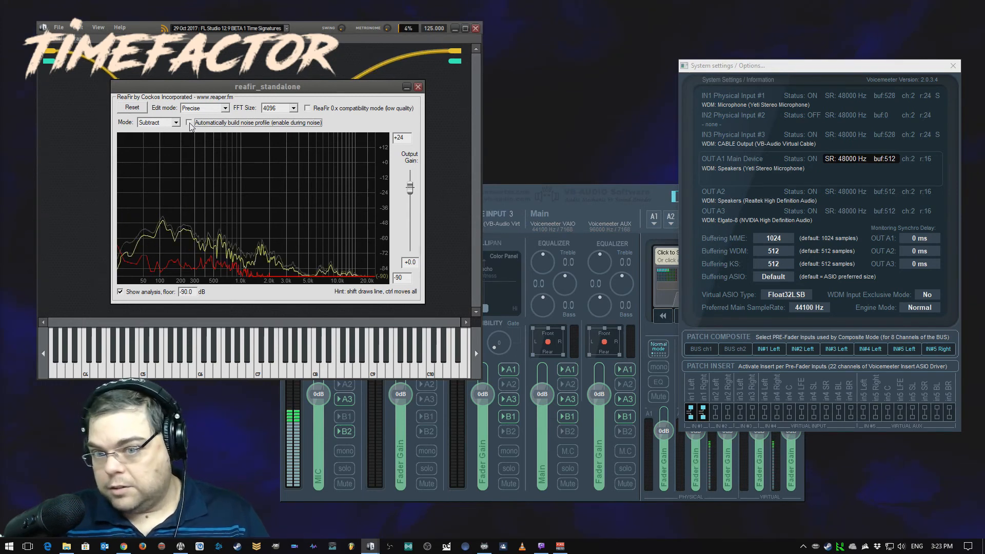
{"action": "left_click", "coordinate": [419, 88]}
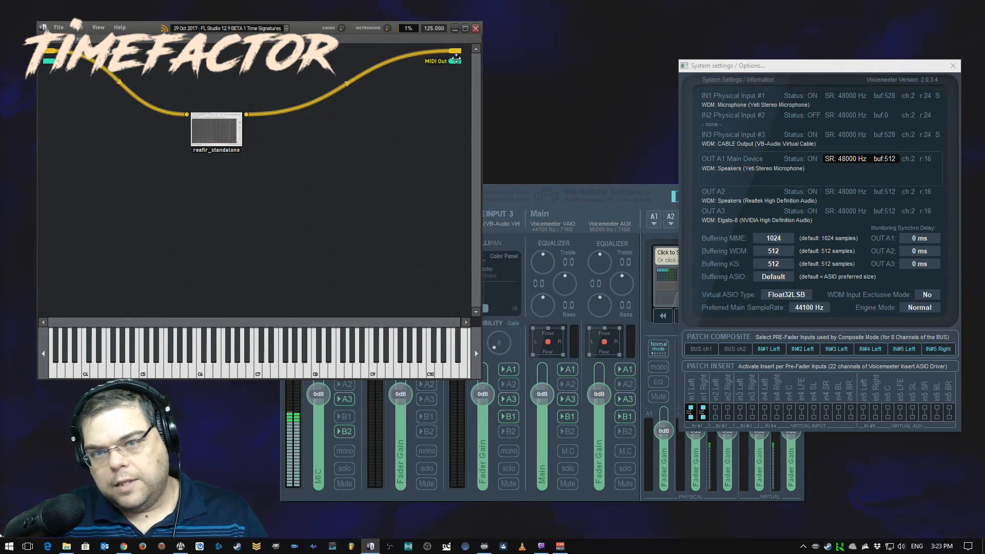
Return to the Voicemeeter mixer, close the System Settings / Options window and move the mixer beside the Minihost graph.
{"action": "left_click", "coordinate": [59, 27]}
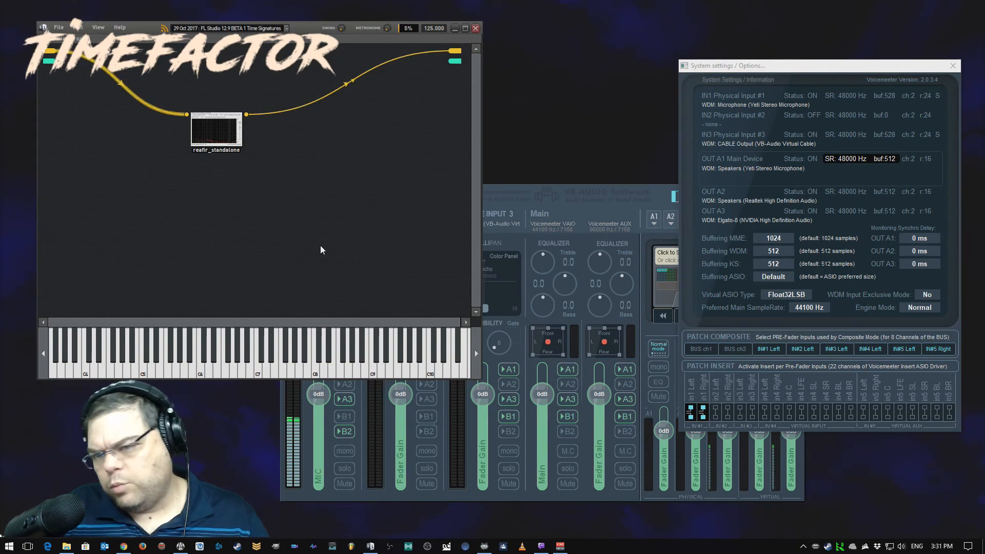
{"action": "left_click", "coordinate": [597, 198]}
{"action": "left_click_drag", "start_coordinate": [621, 199], "coordinate": [526, 192]}
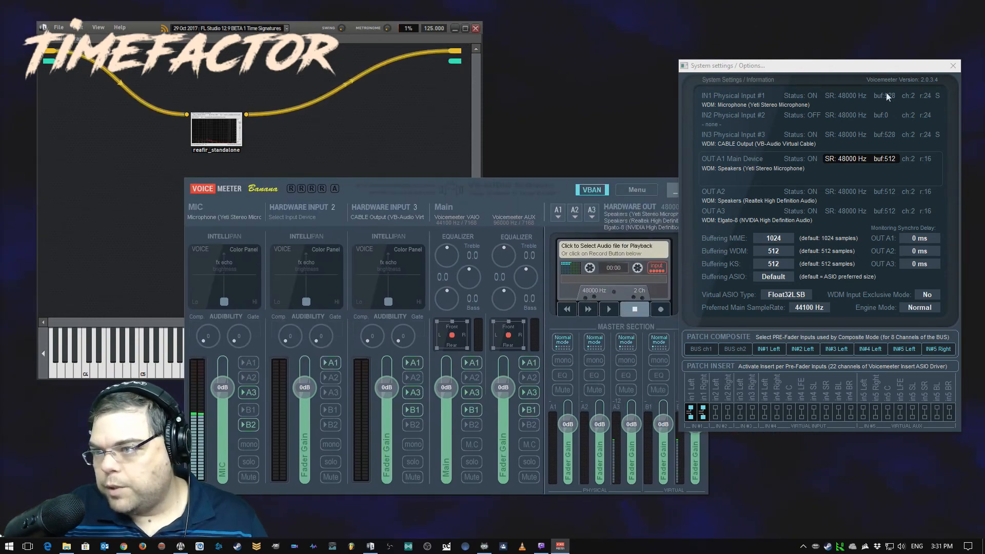
{"action": "left_click", "coordinate": [953, 65]}
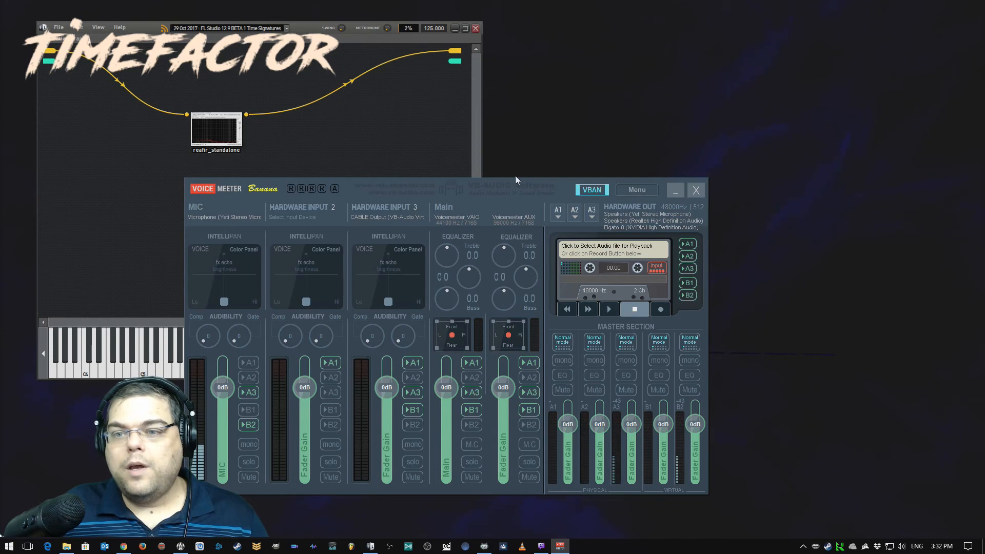
{"action": "left_click_drag", "start_coordinate": [535, 182], "coordinate": [704, 90]}
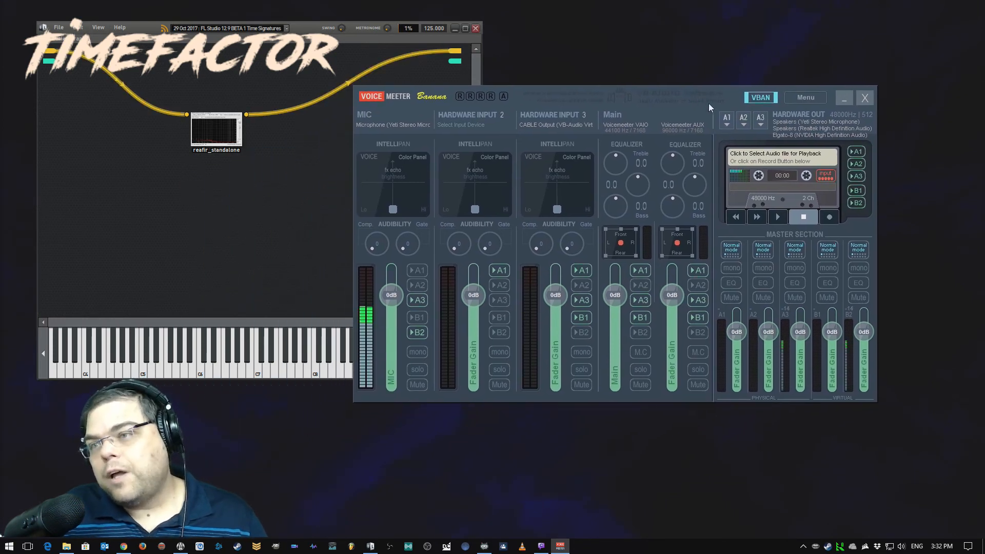
Open the VBAN network configuration and arrange it beside the mixer to examine the incoming and outgoing streams.
{"action": "left_click", "coordinate": [764, 100]}
{"action": "left_click_drag", "start_coordinate": [660, 105], "coordinate": [413, 106]}
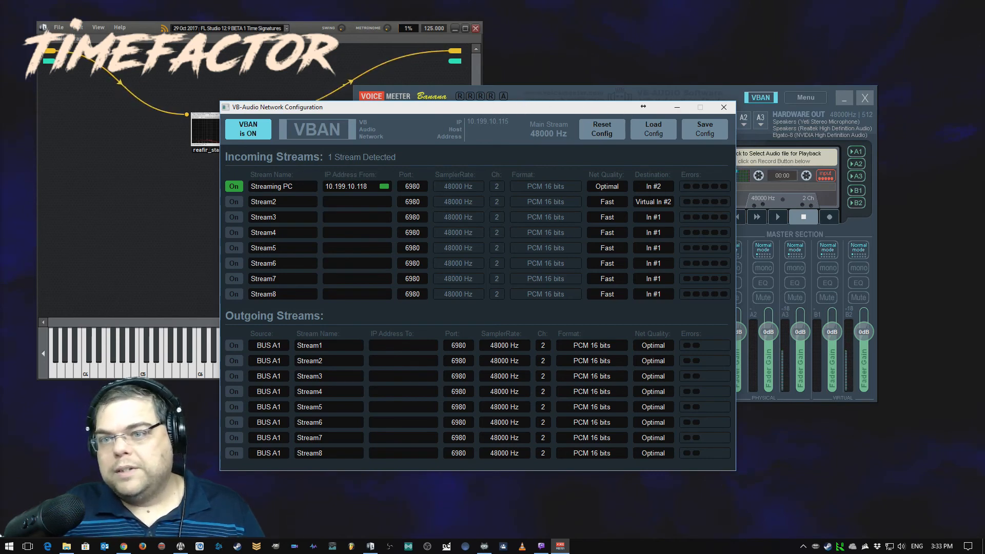
{"action": "left_click_drag", "start_coordinate": [519, 108], "coordinate": [263, 46]}
{"action": "left_click_drag", "start_coordinate": [560, 90], "coordinate": [699, 29]}
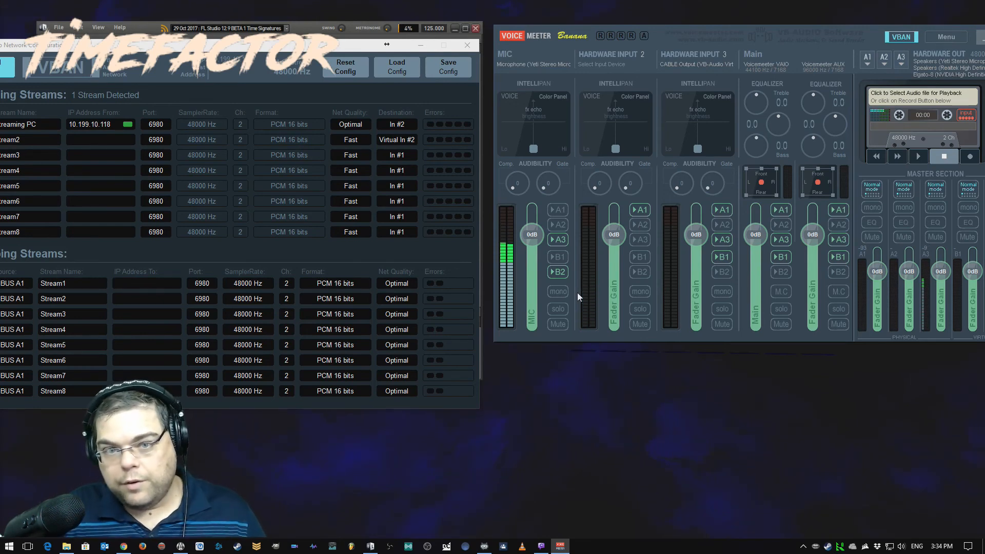
{"action": "left_click_drag", "start_coordinate": [182, 50], "coordinate": [334, 104]}
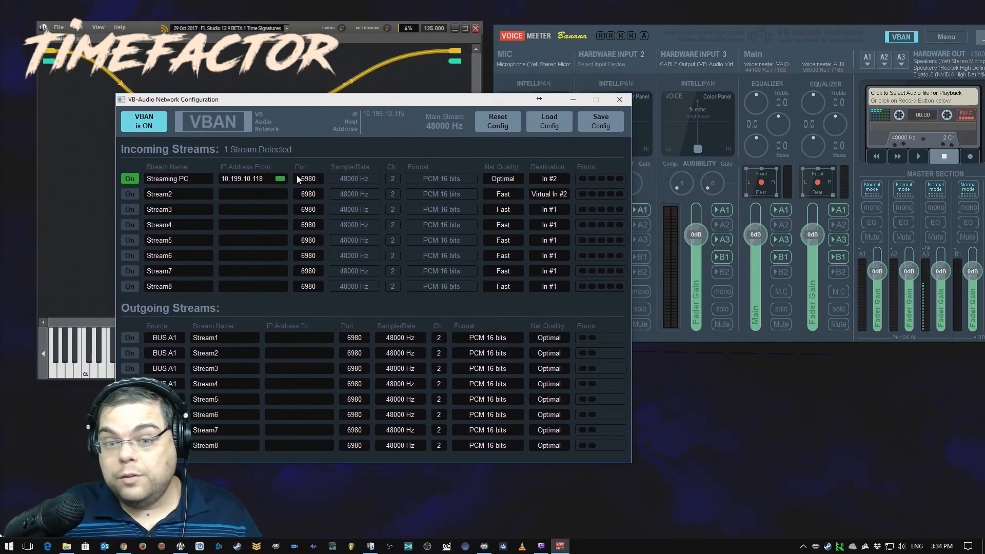
Check the source bus choices for outgoing Stream1 without changing it, close the VBAN configuration and move the mixer beside the graph.
{"action": "left_click", "coordinate": [174, 337]}
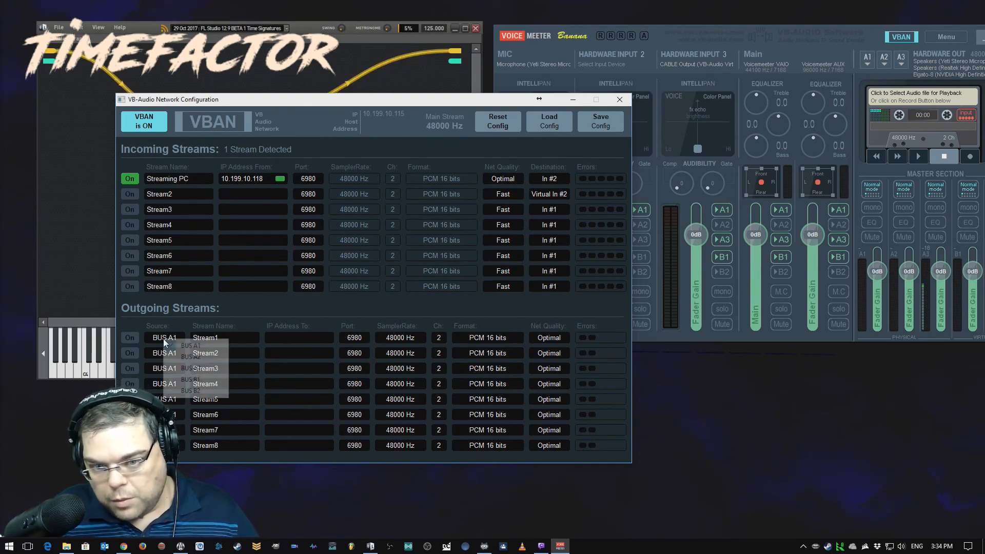
{"action": "left_click", "coordinate": [242, 307]}
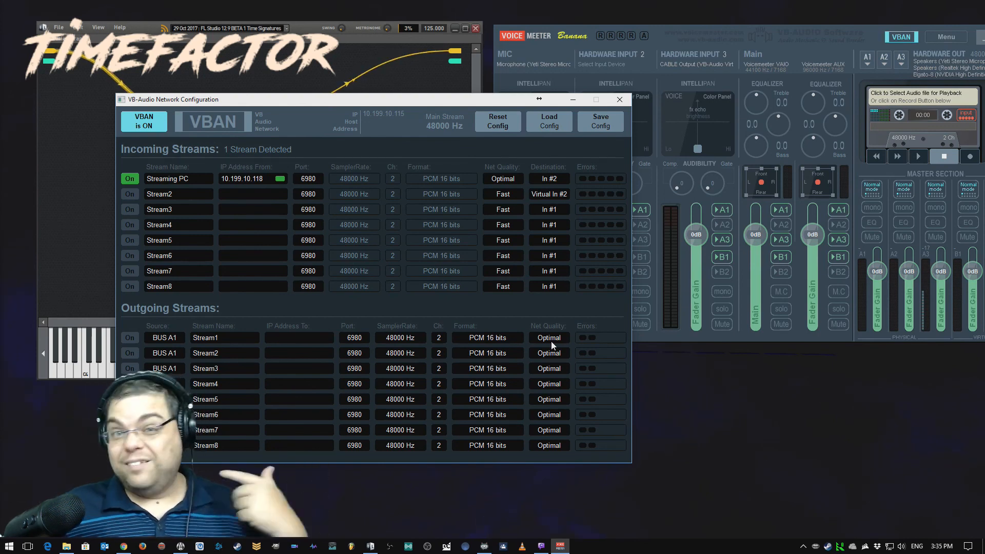
{"action": "left_click", "coordinate": [620, 99]}
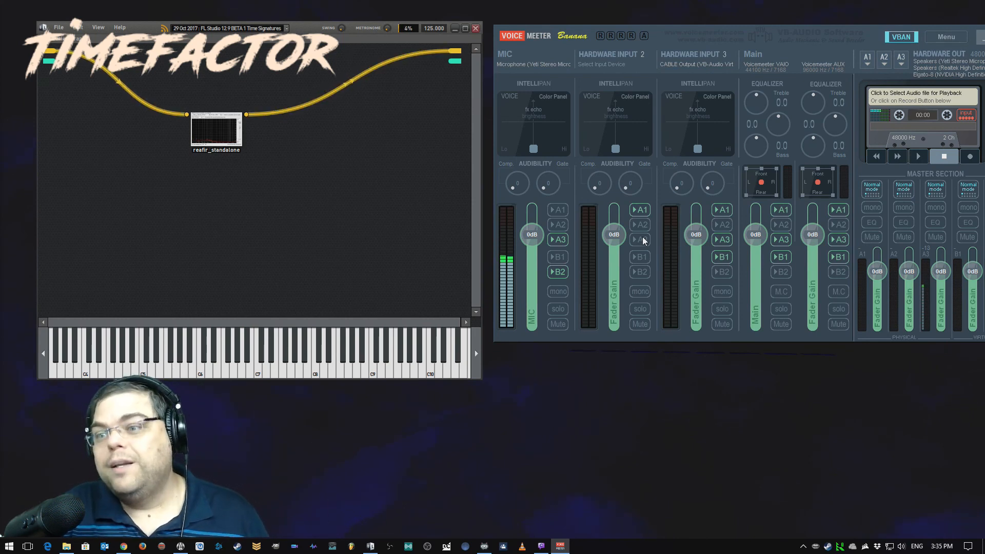
{"action": "left_click_drag", "start_coordinate": [848, 41], "coordinate": [697, 128]}
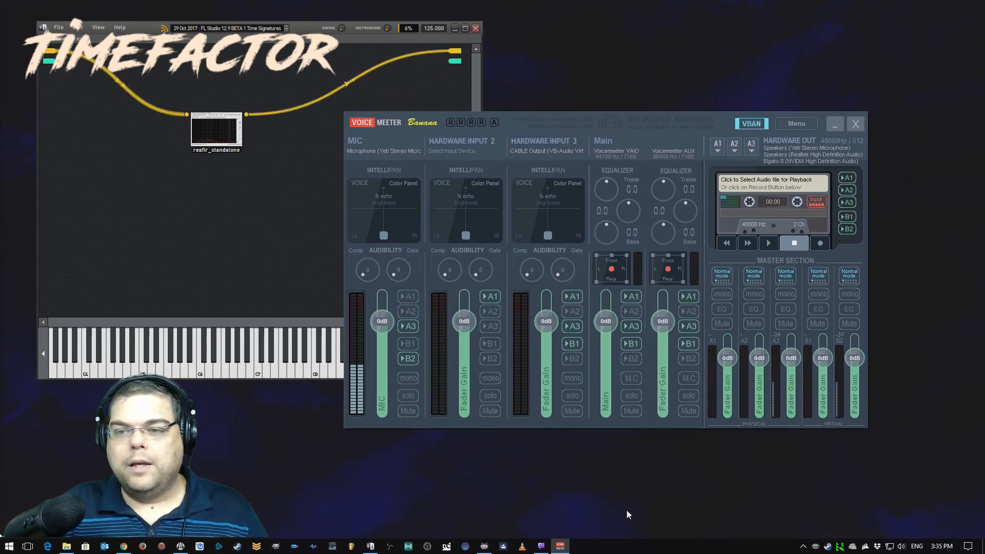